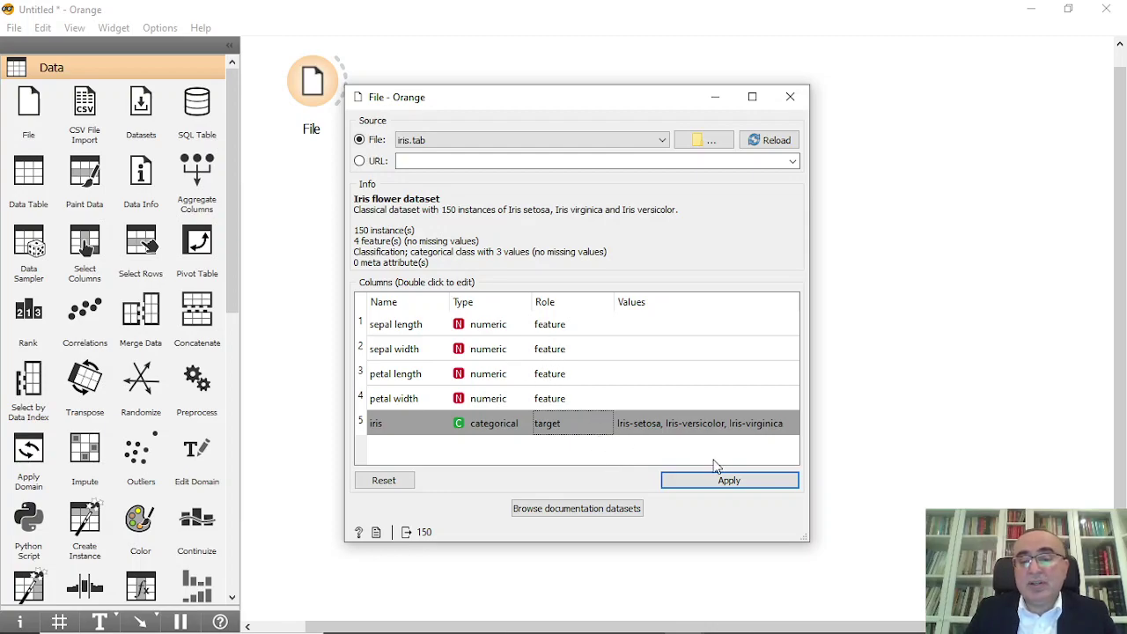
Apply the iris.tab column settings in the File widget and connect a Test and Score widget to its output
left_click(736, 481)
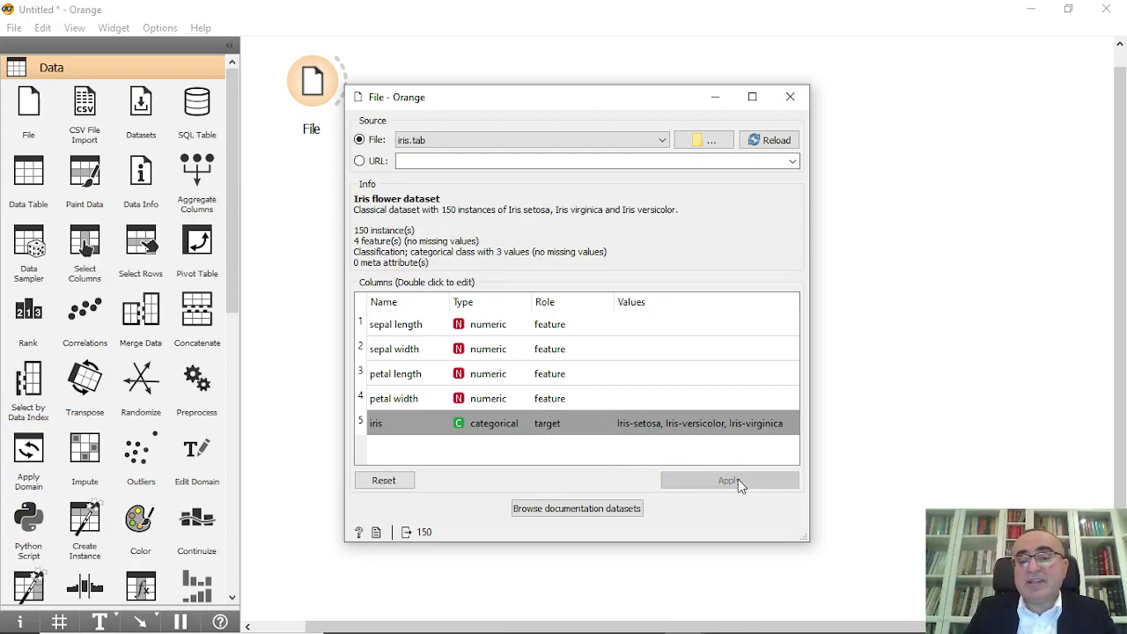
left_click(791, 98)
left_click_drag(347, 82, 483, 87)
type("test")
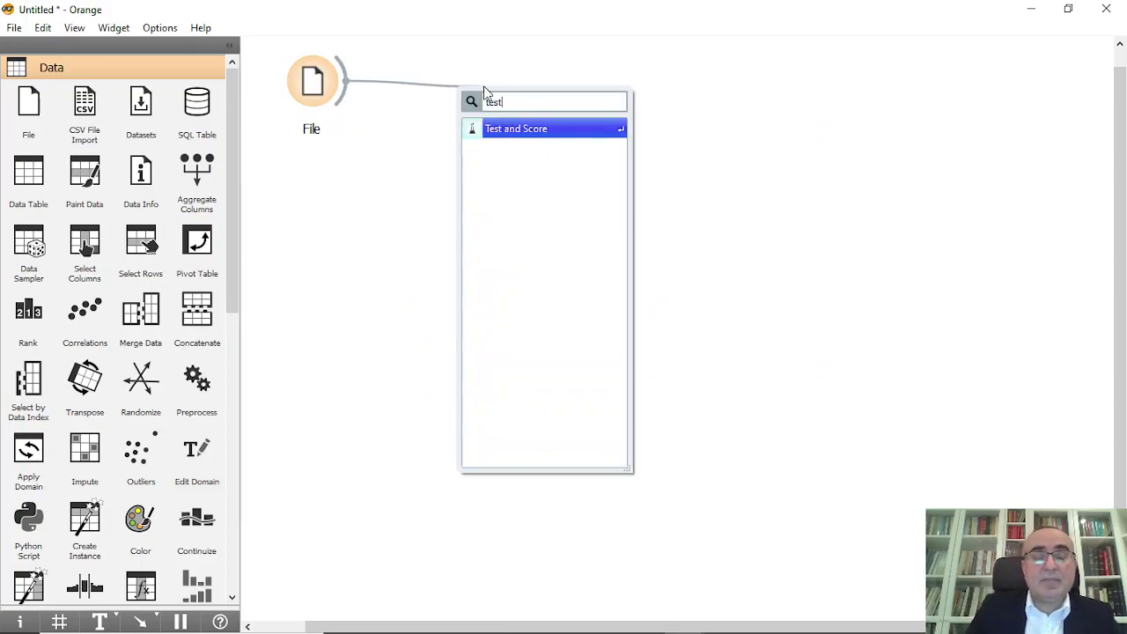
left_click(532, 132)
Connect a Confusion Matrix widget to the evaluation results output of Test and Score
left_click_drag(533, 91, 651, 91)
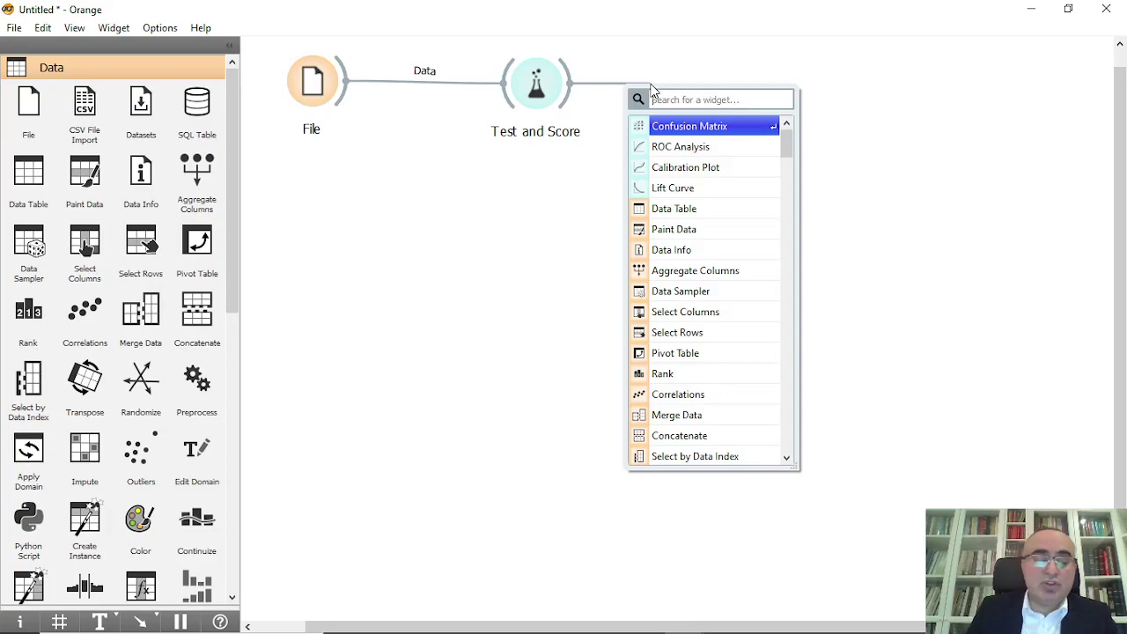
type("con")
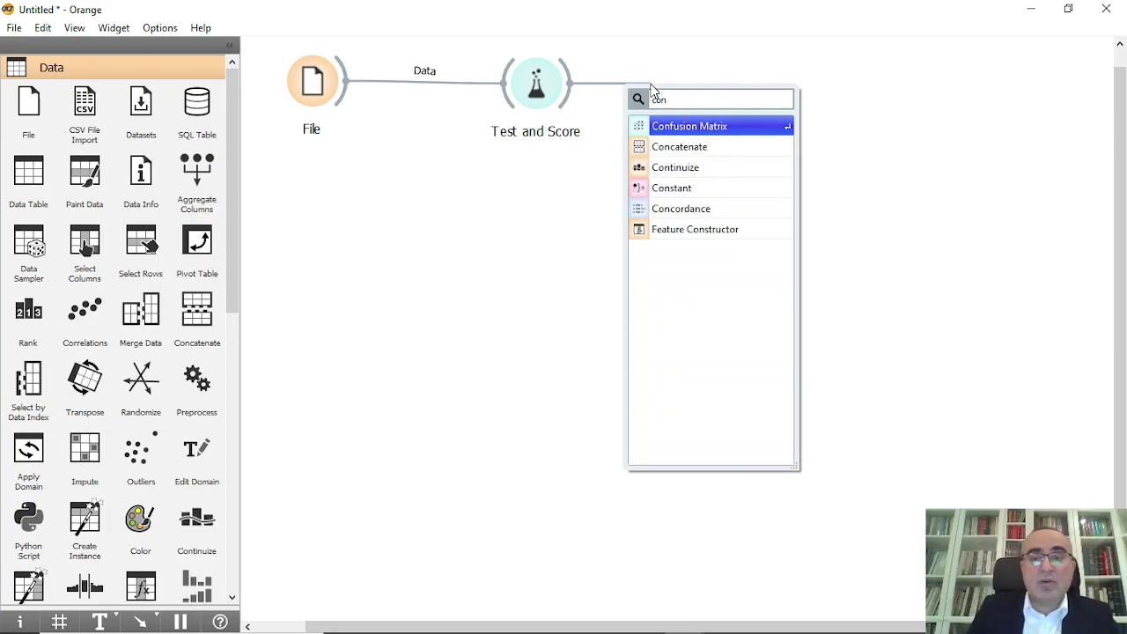
left_click(719, 126)
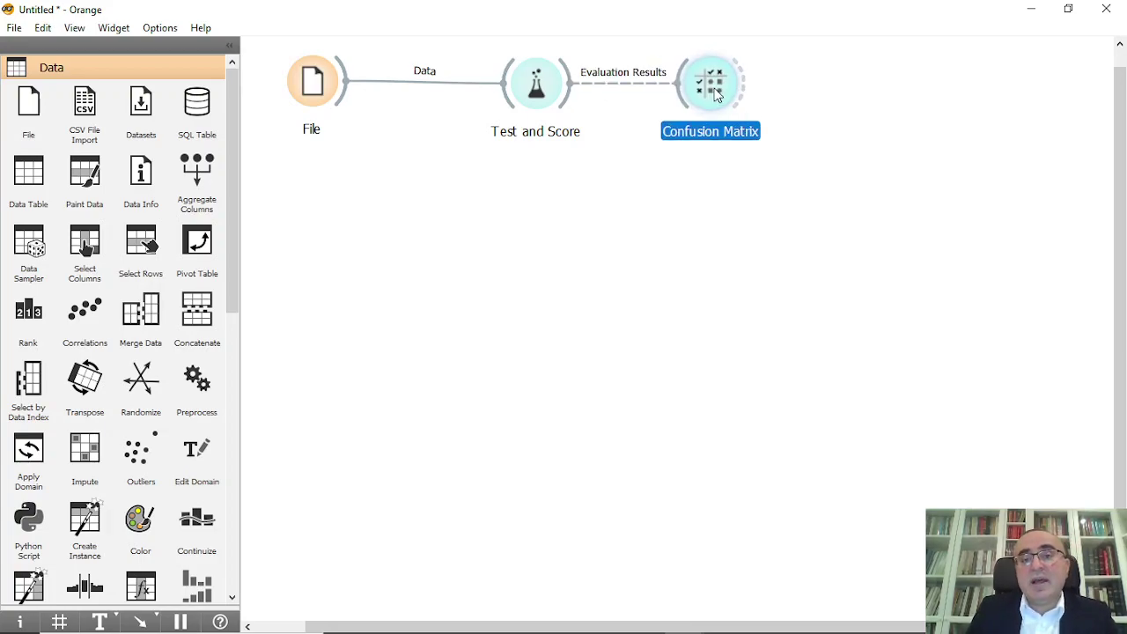
Connect a Data Table widget to the Confusion Matrix output and space the widgets out in one row
left_click_drag(767, 85, 869, 85)
type("da")
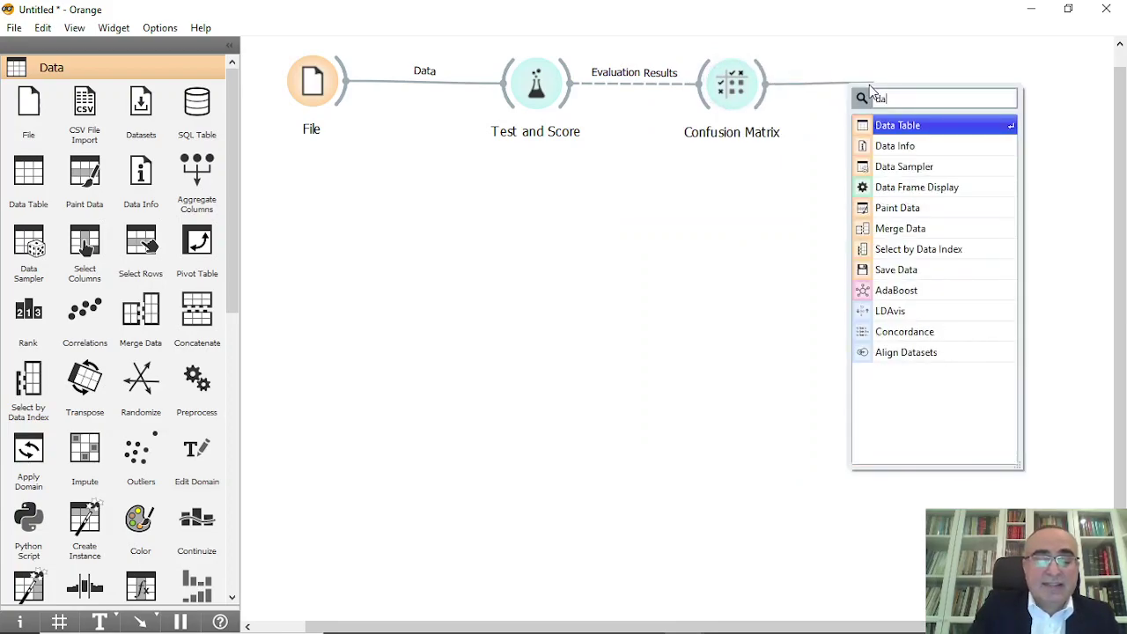
left_click(887, 125)
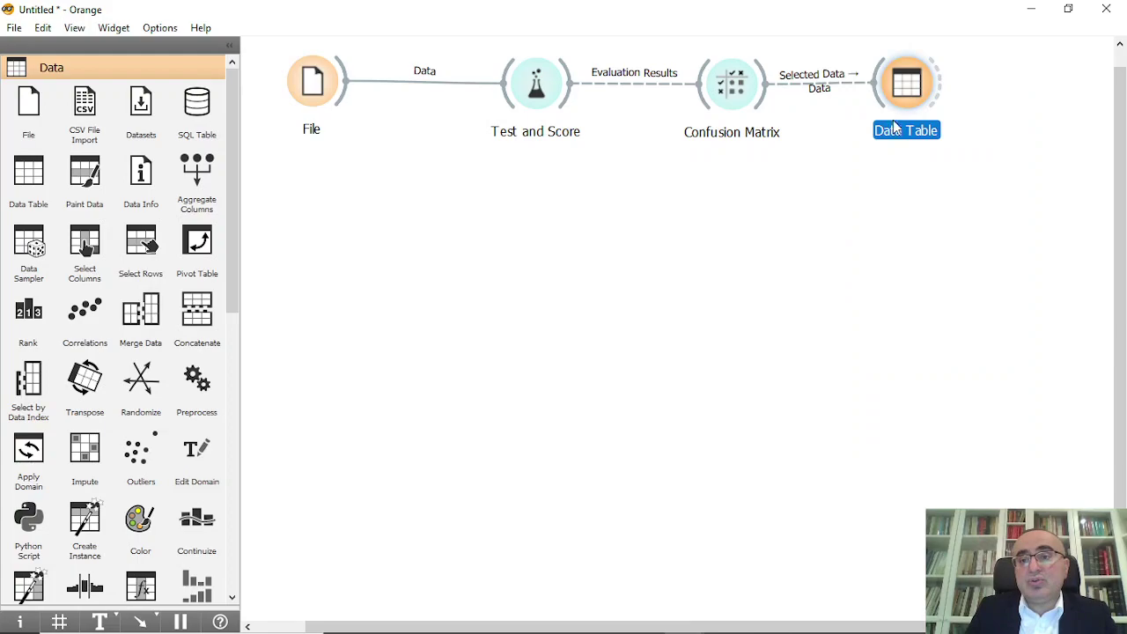
left_click_drag(905, 85, 961, 82)
left_click_drag(747, 88, 757, 85)
left_click(547, 80)
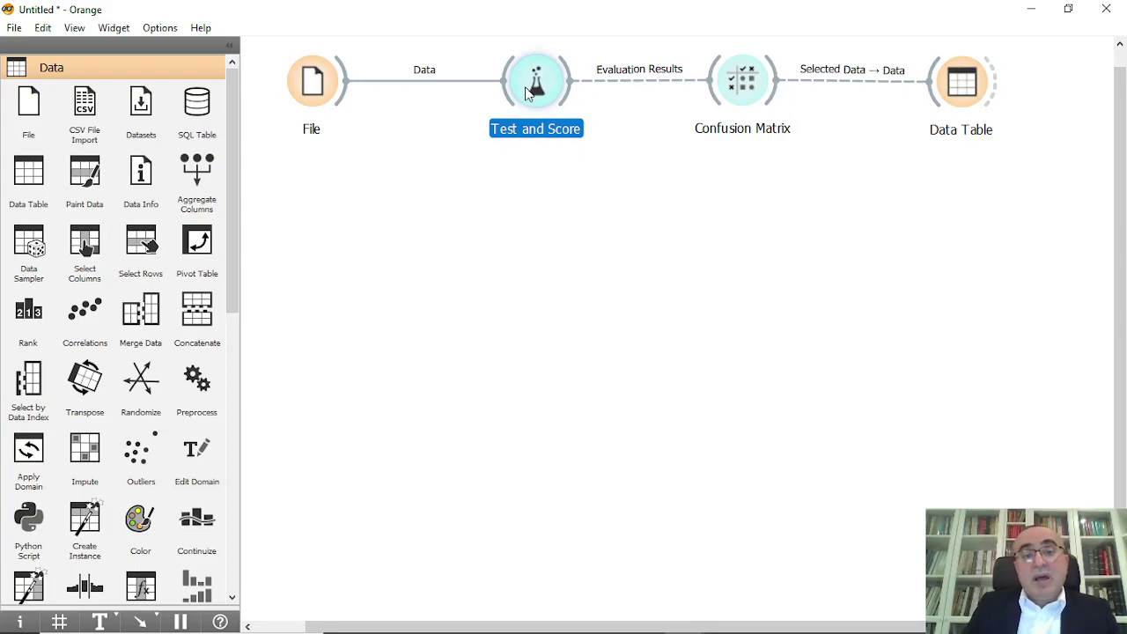
Add a Logistic Regression learner as input to Test and Score and place it below the File widget
left_click_drag(510, 89, 320, 173)
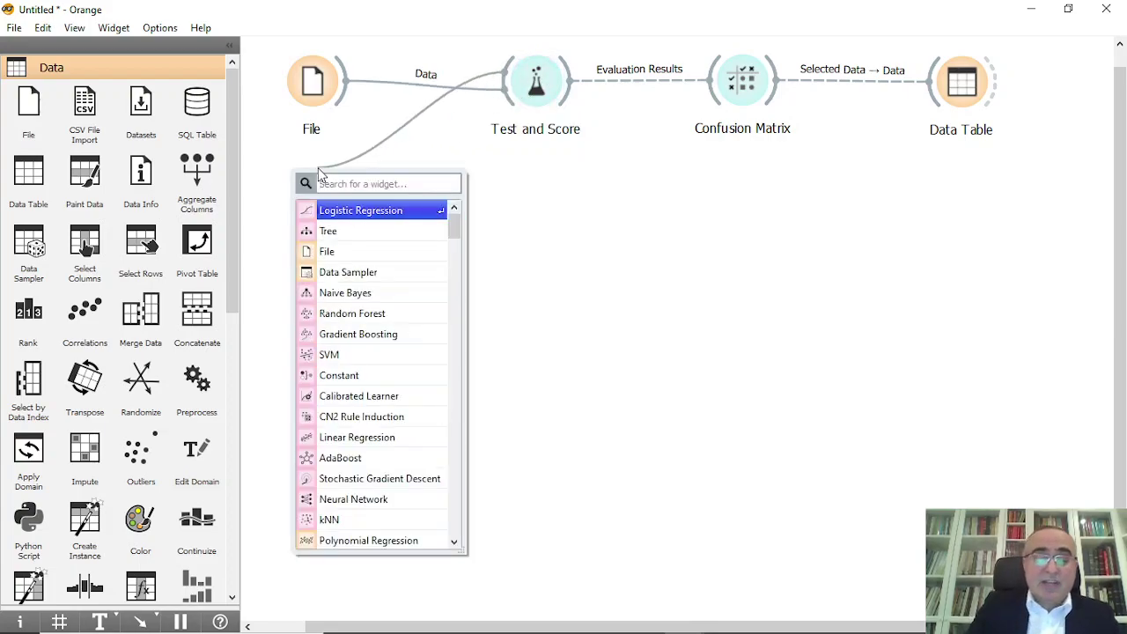
type("log")
left_click(345, 212)
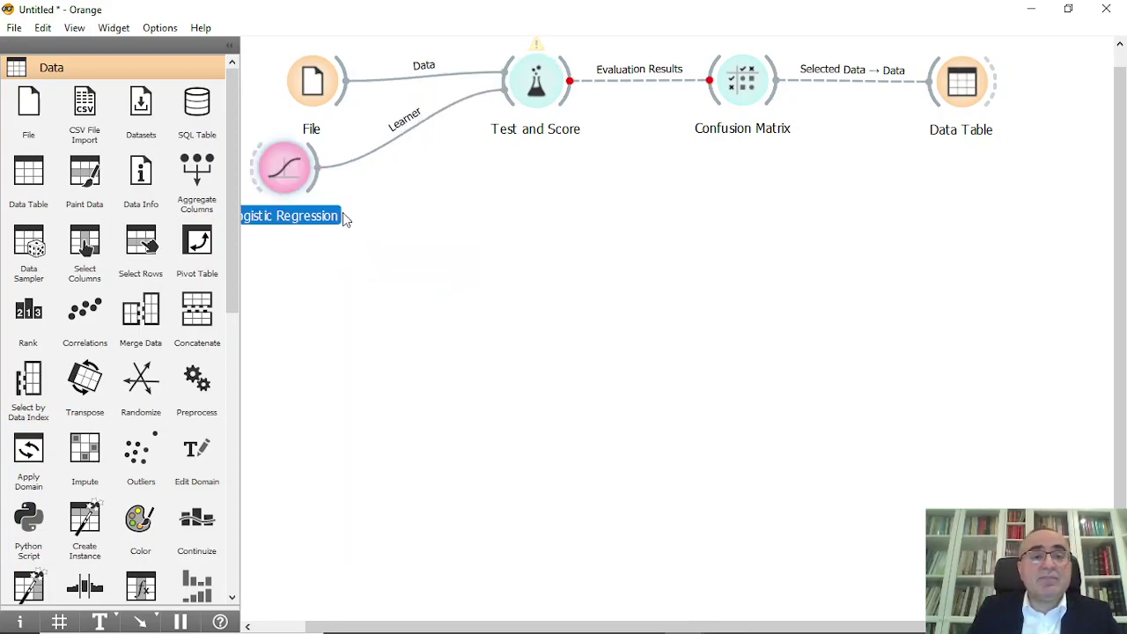
left_click_drag(314, 167, 339, 170)
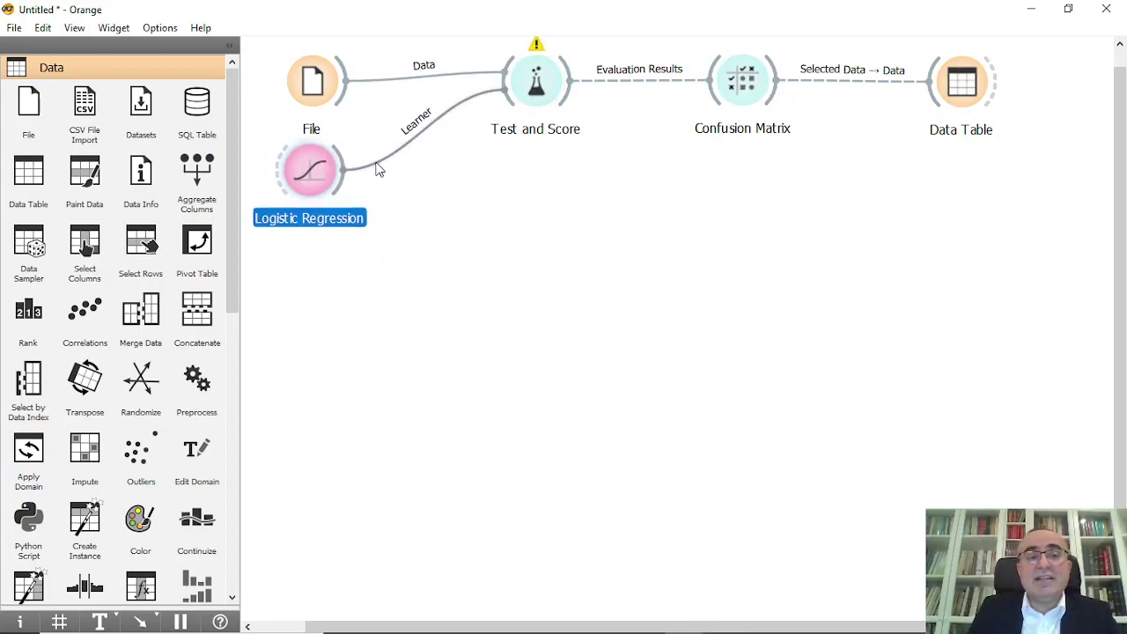
Use cross validation as the sampling method in Test and Score and review the Logistic Regression scores
double_click(539, 84)
left_click(256, 147)
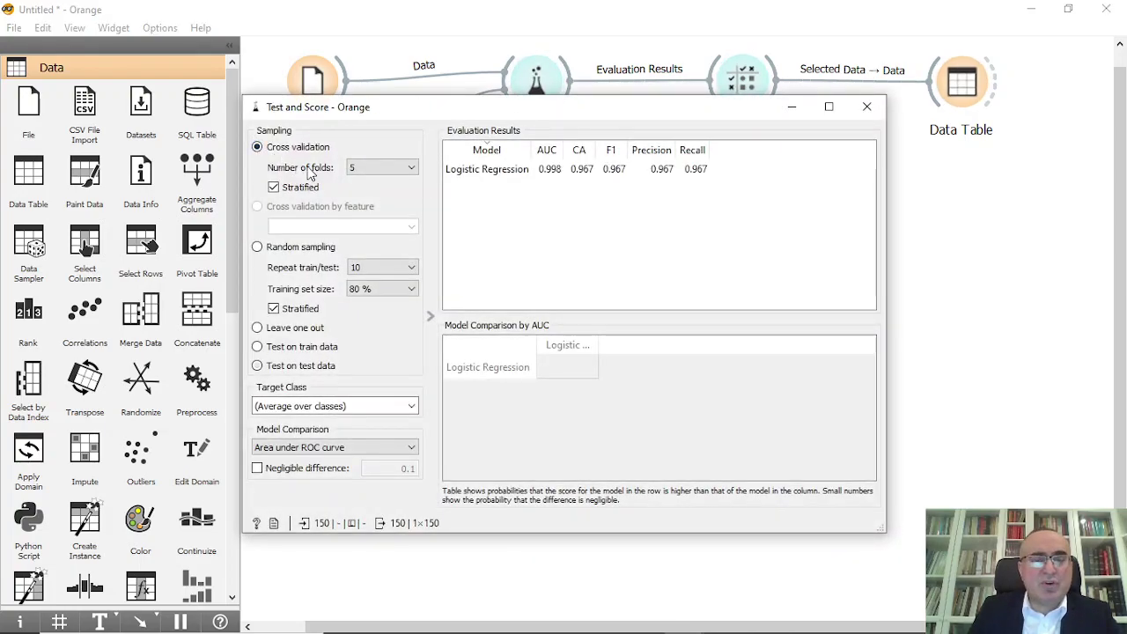
left_click(519, 176)
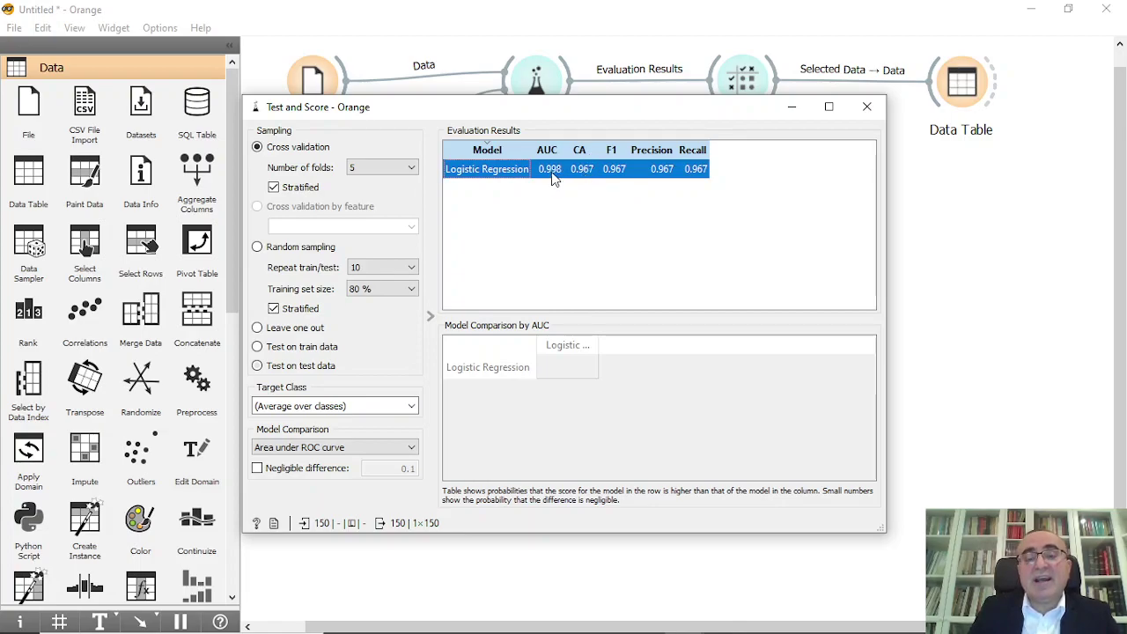
left_click(866, 107)
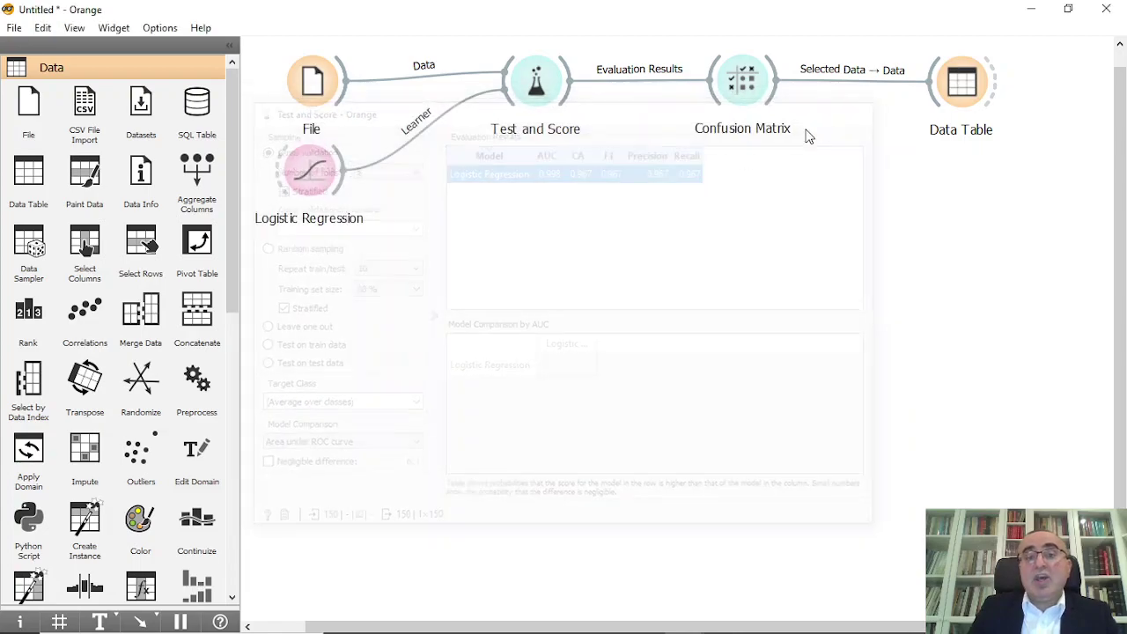
Inspect the misclassified cells in the Confusion Matrix and select actual Iris-virginica predicted as Iris-versicolor
double_click(759, 89)
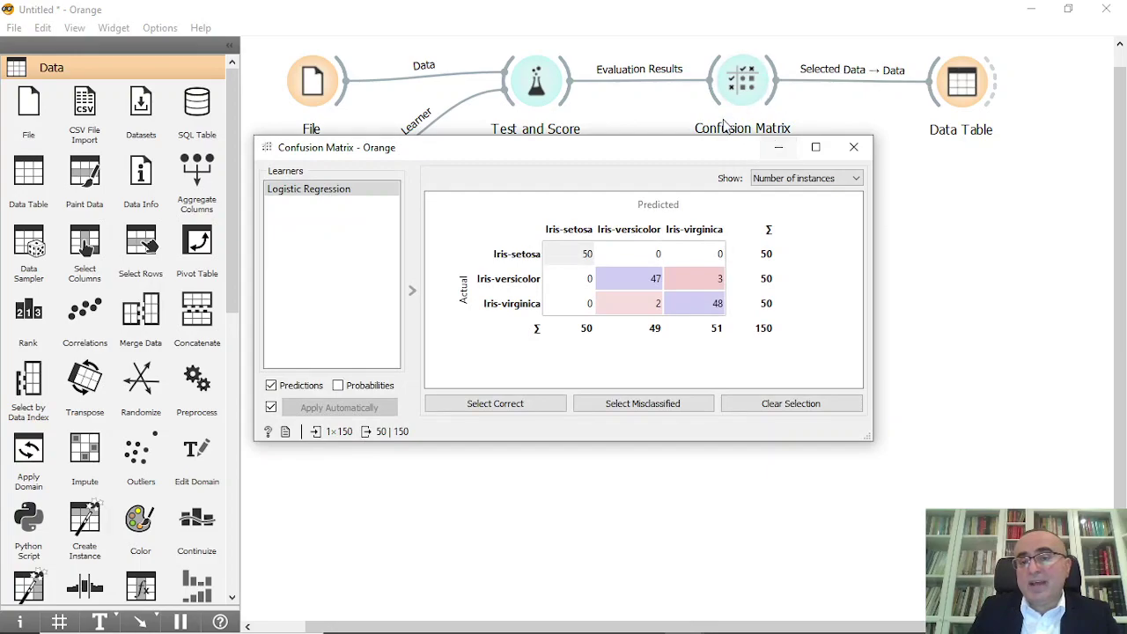
left_click(693, 284)
left_click(656, 307)
left_click(702, 283)
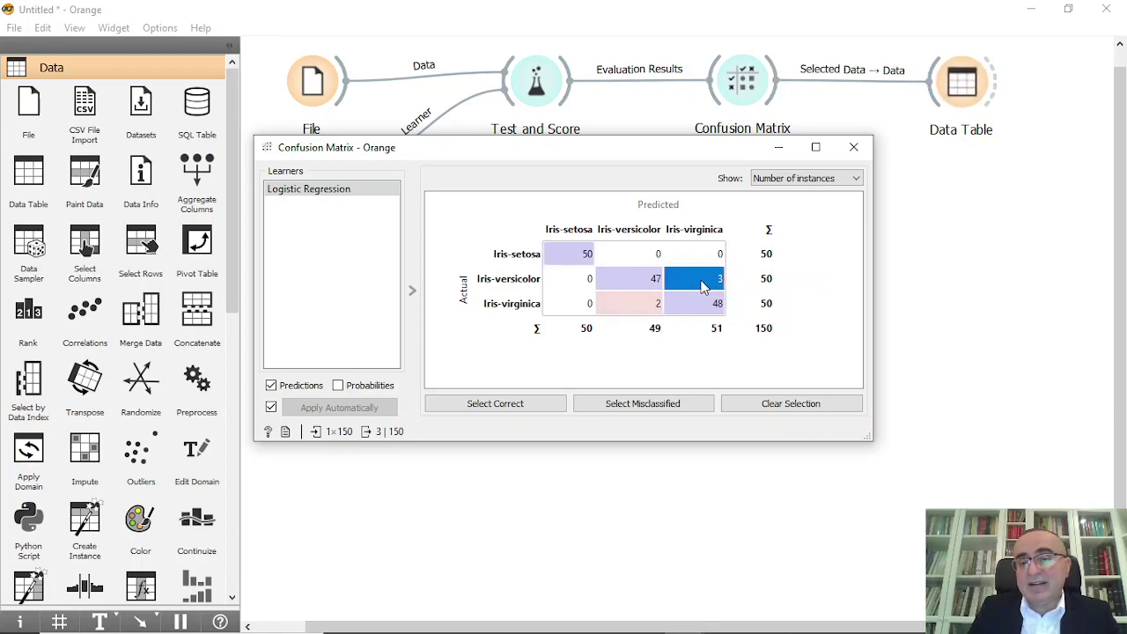
left_click(659, 307)
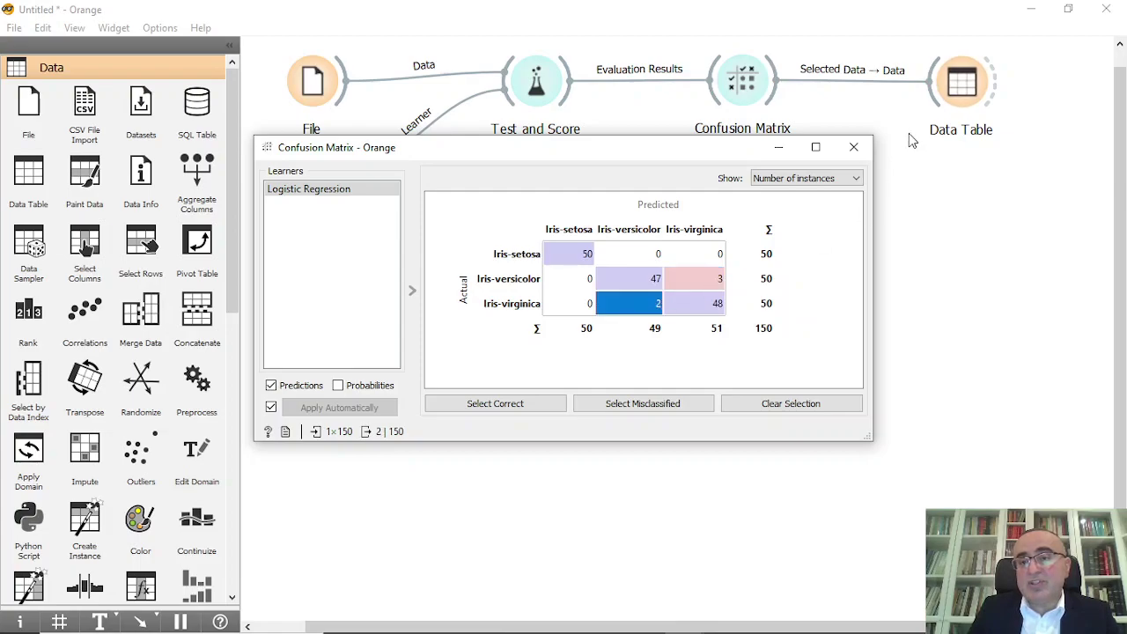
View the selected misclassified instances in the Data Table, comparing the iris and Logistic Regression columns
double_click(966, 95)
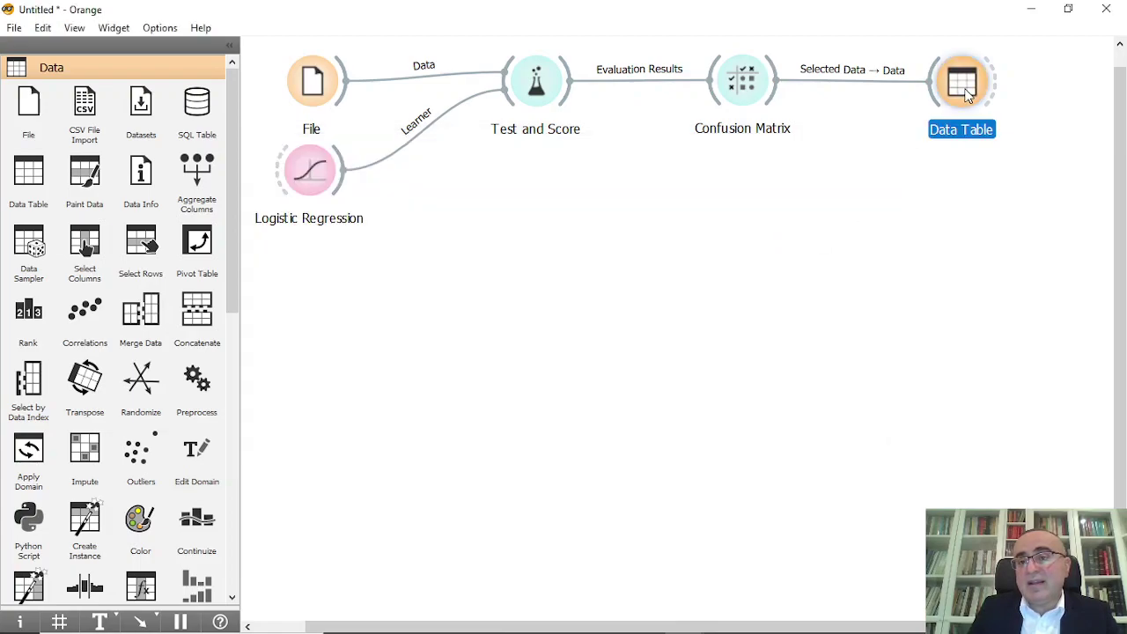
left_click_drag(554, 134, 552, 148)
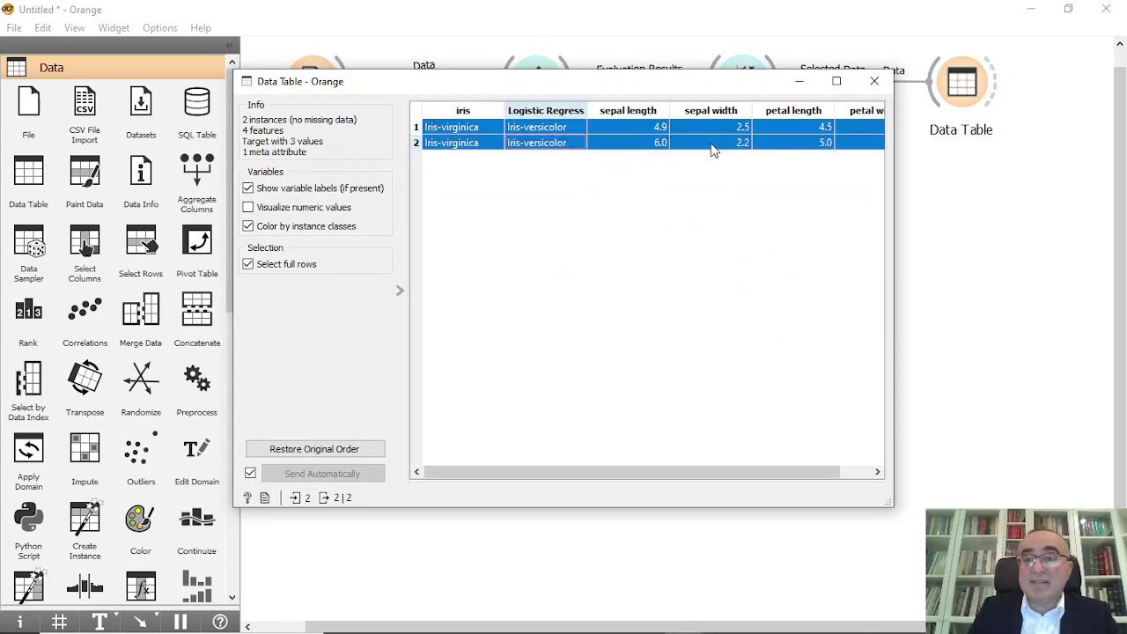
left_click(874, 80)
Add a Tree learner below Logistic Regression as another input to Test and Score
left_click_drag(309, 172, 318, 181)
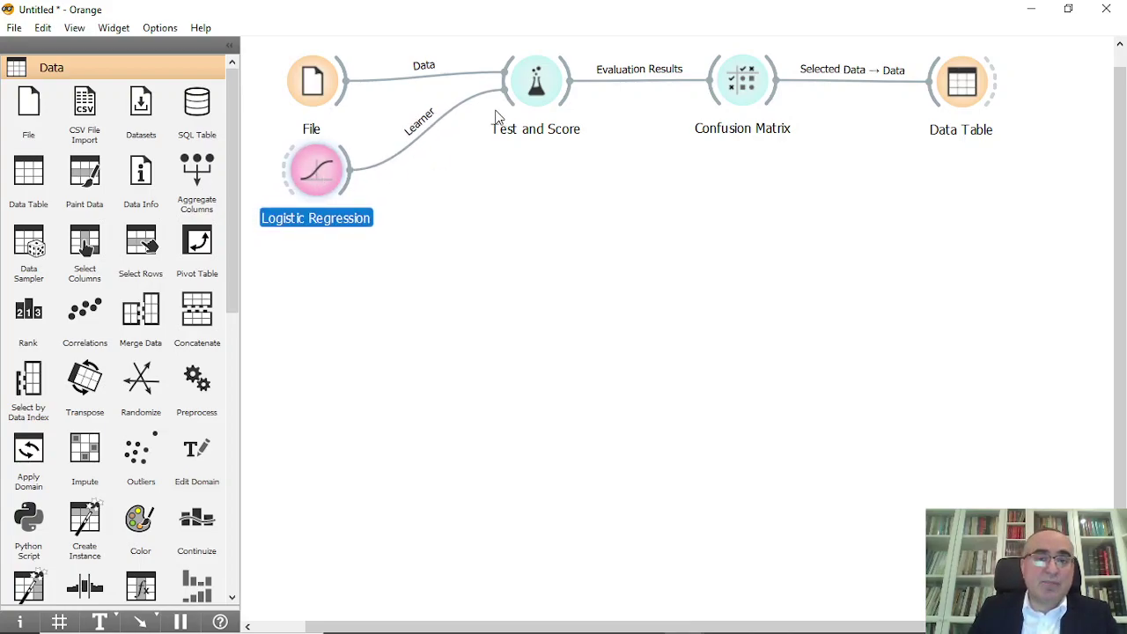
left_click_drag(509, 106, 337, 261)
type("tre")
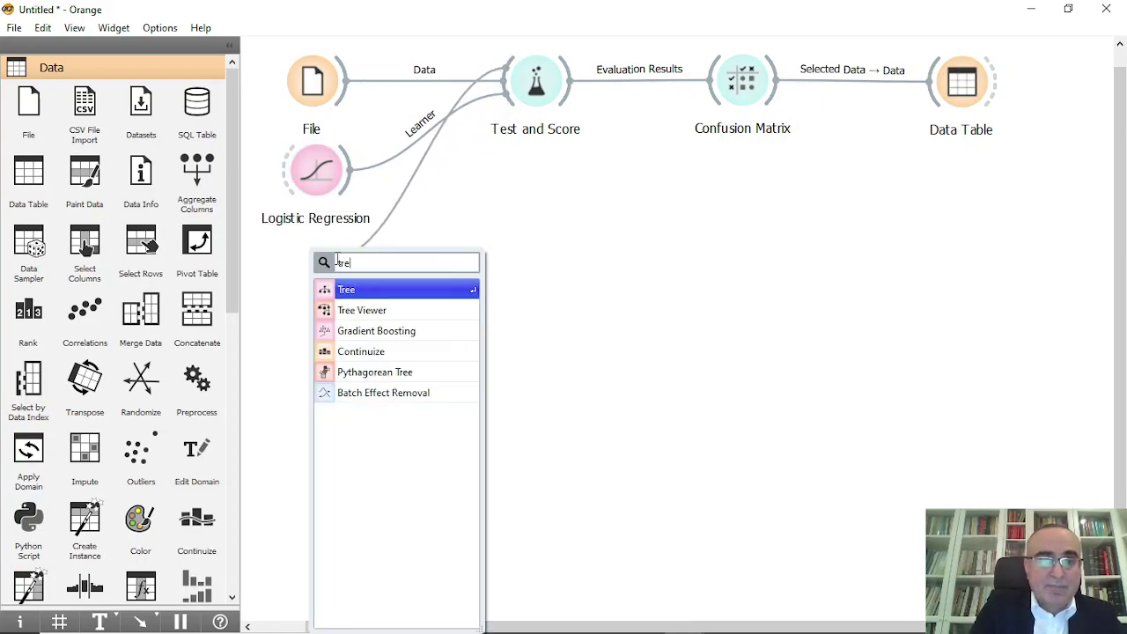
left_click(360, 294)
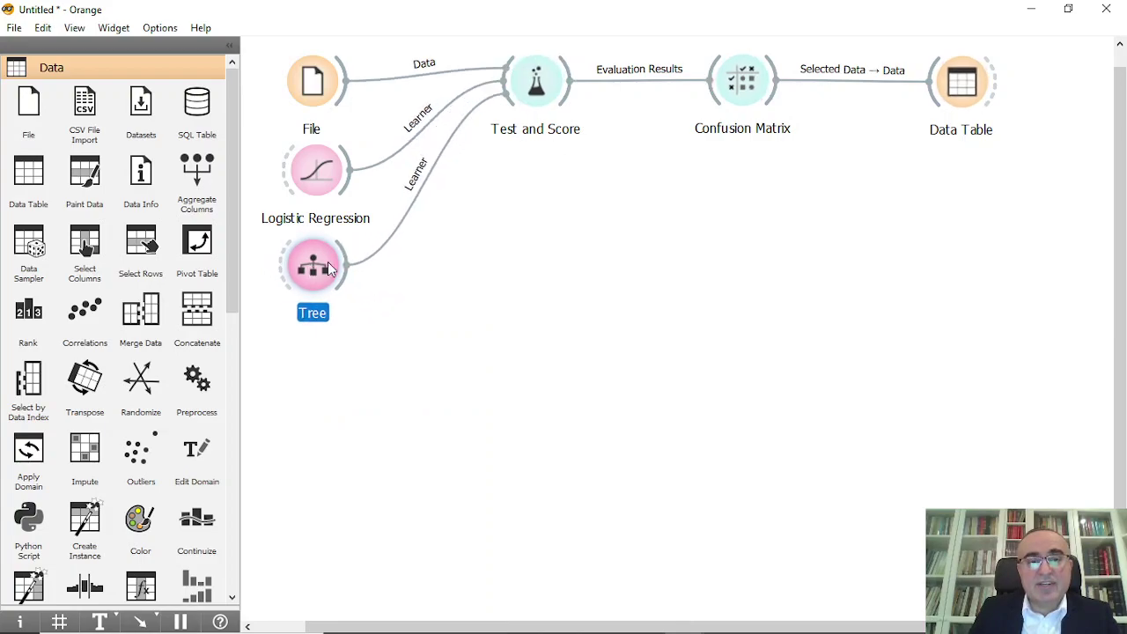
Add a Random Forest learner to Test and Score and place it below the Tree widget
left_click_drag(506, 93, 331, 345)
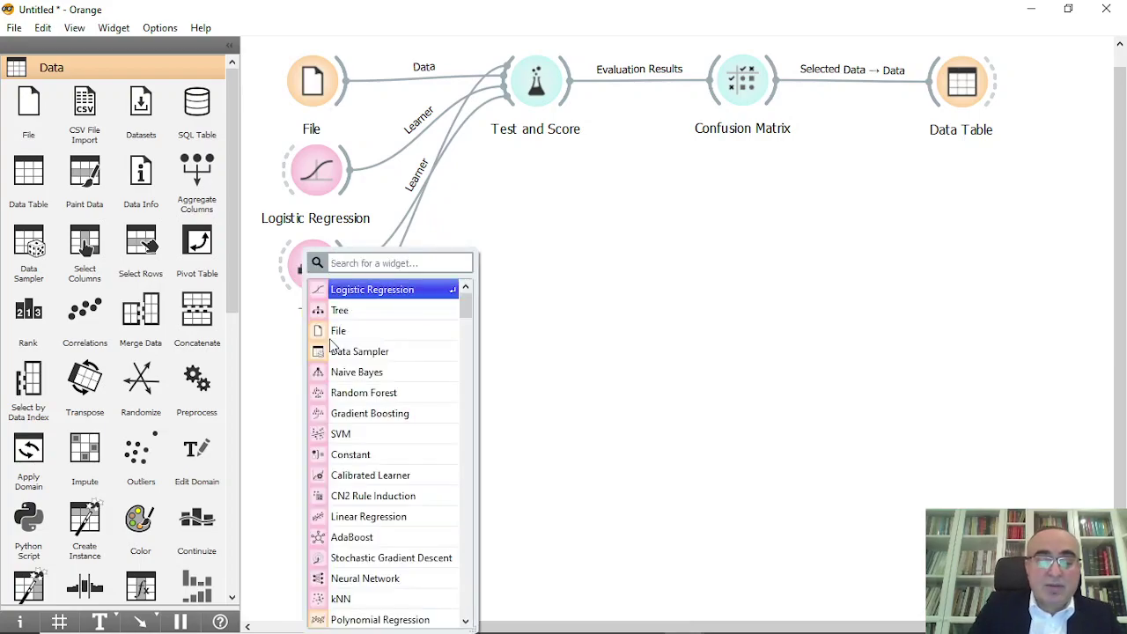
type("ramd")
key("BackSpace")
key("BackSpace")
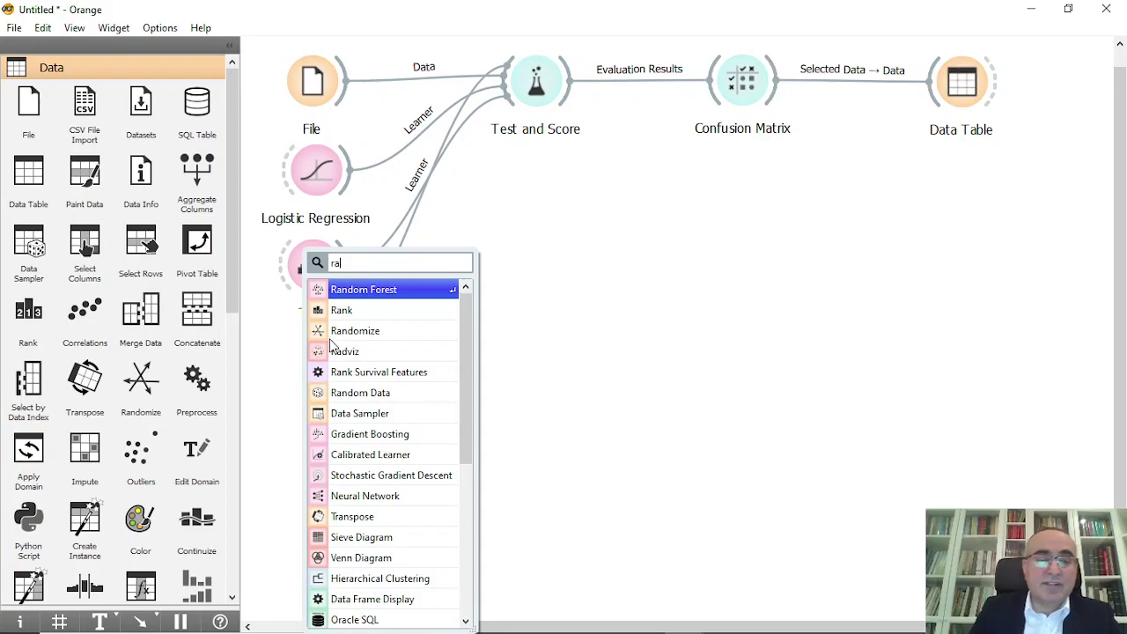
left_click(370, 289)
left_click_drag(288, 351, 301, 366)
Add a Neural Network learner to Test and Score and align it below Random Forest
left_click_drag(510, 105, 322, 453)
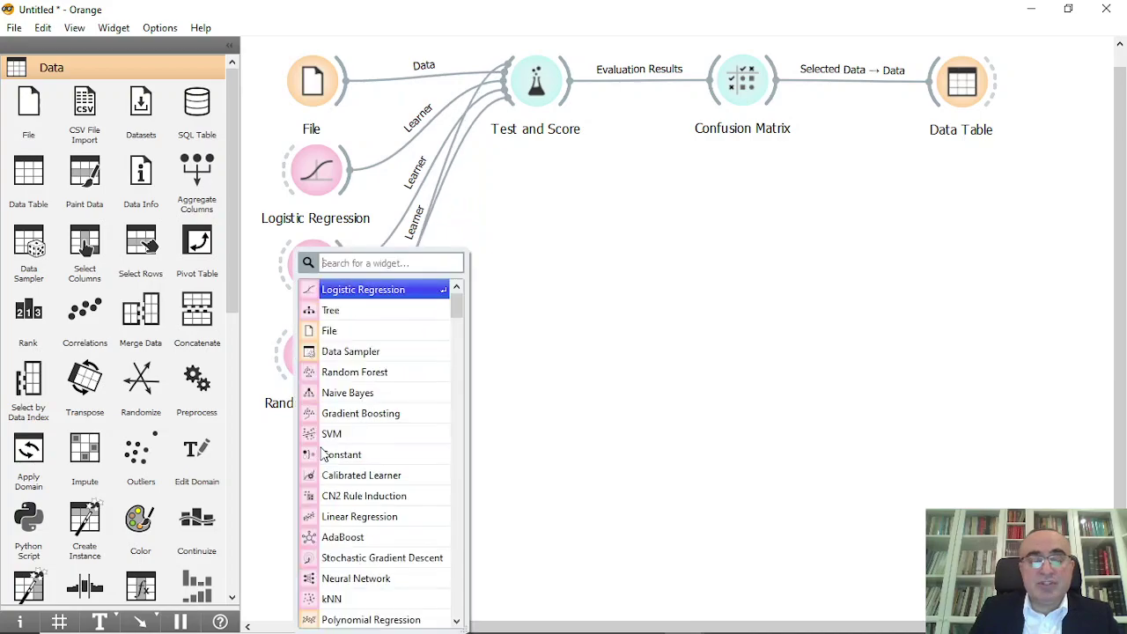
type("n")
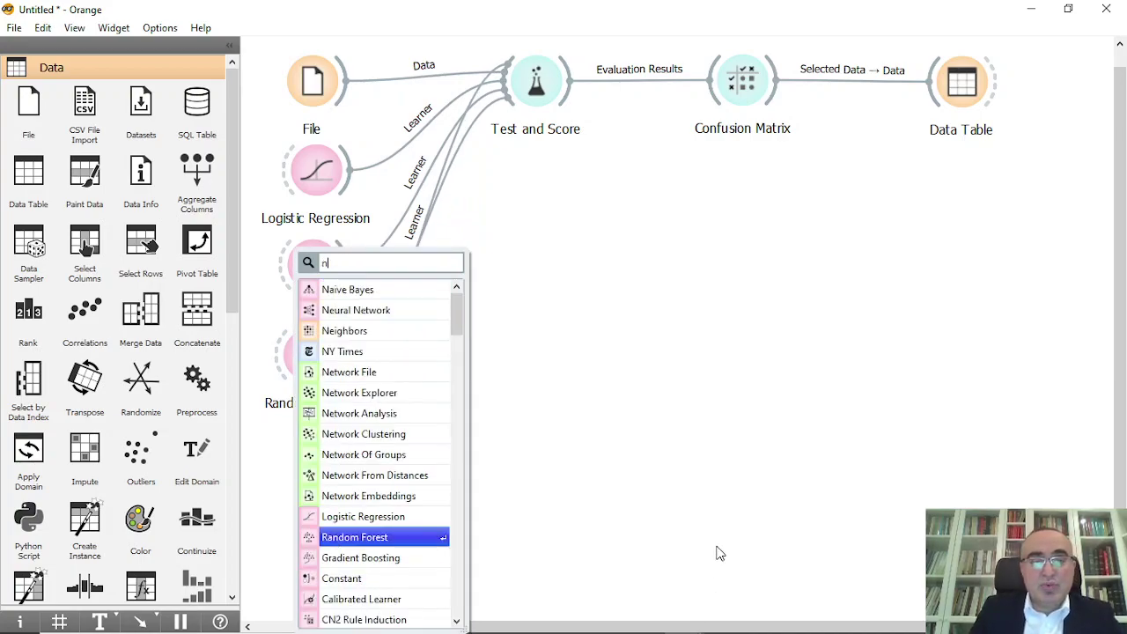
left_click(378, 314)
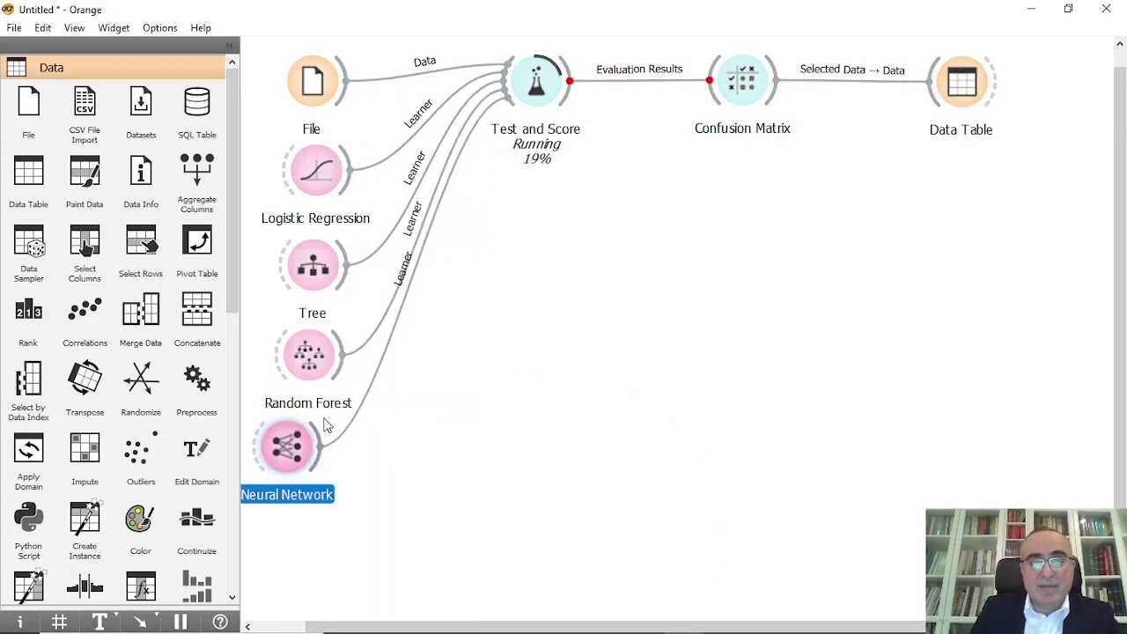
left_click_drag(295, 452, 319, 459)
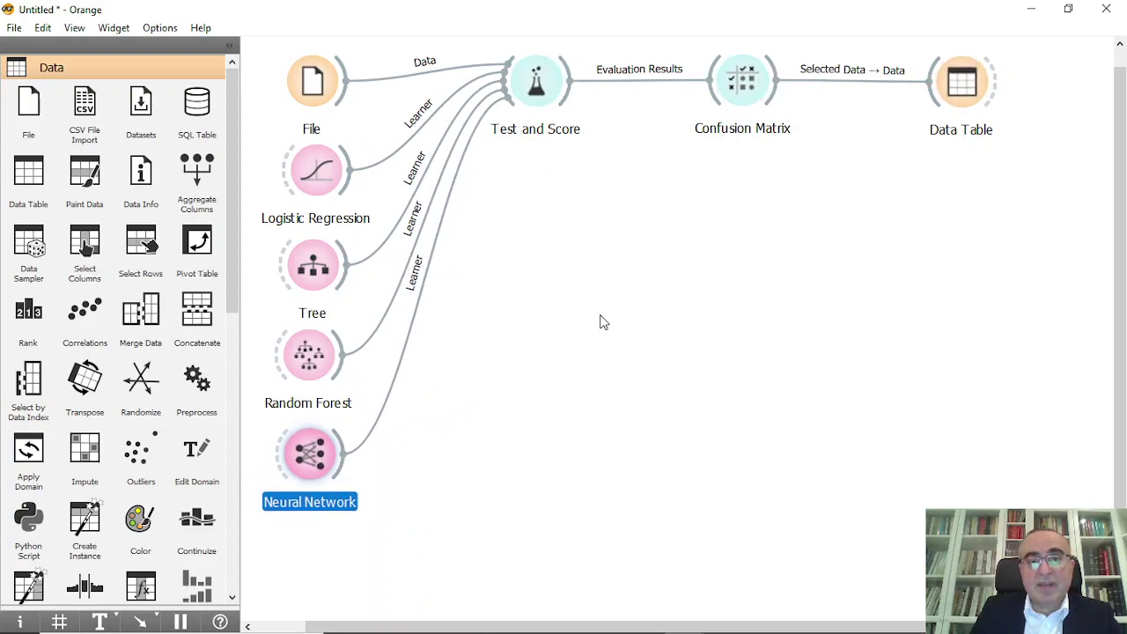
Add a Naive Bayes learner below Neural Network as another input to Test and Score
left_click(504, 142)
left_click_drag(503, 143, 343, 563)
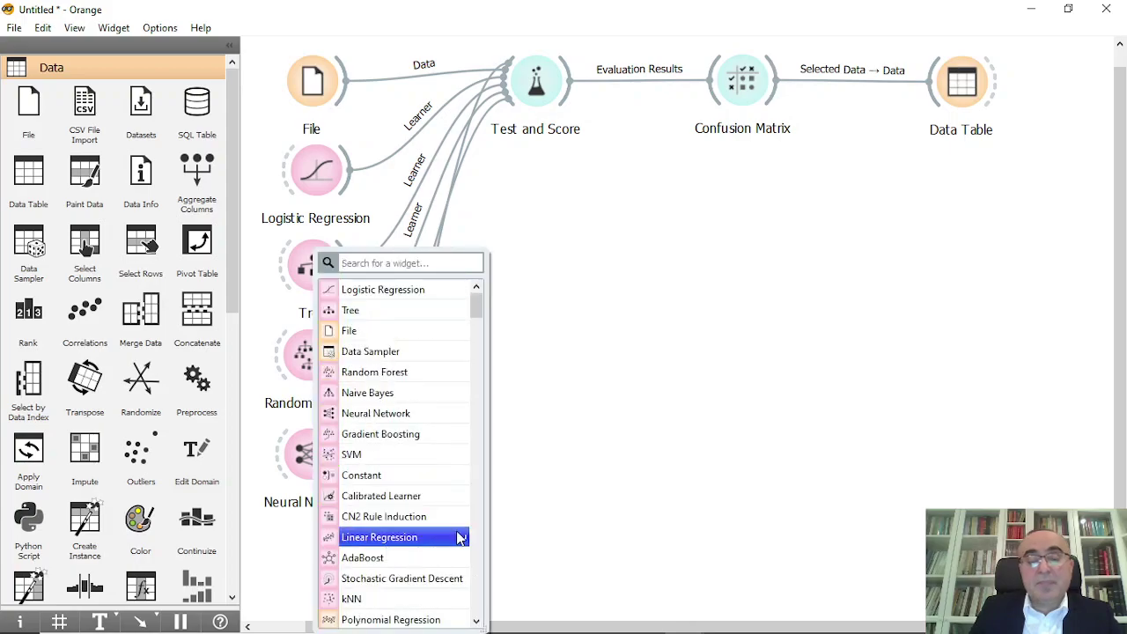
type("na")
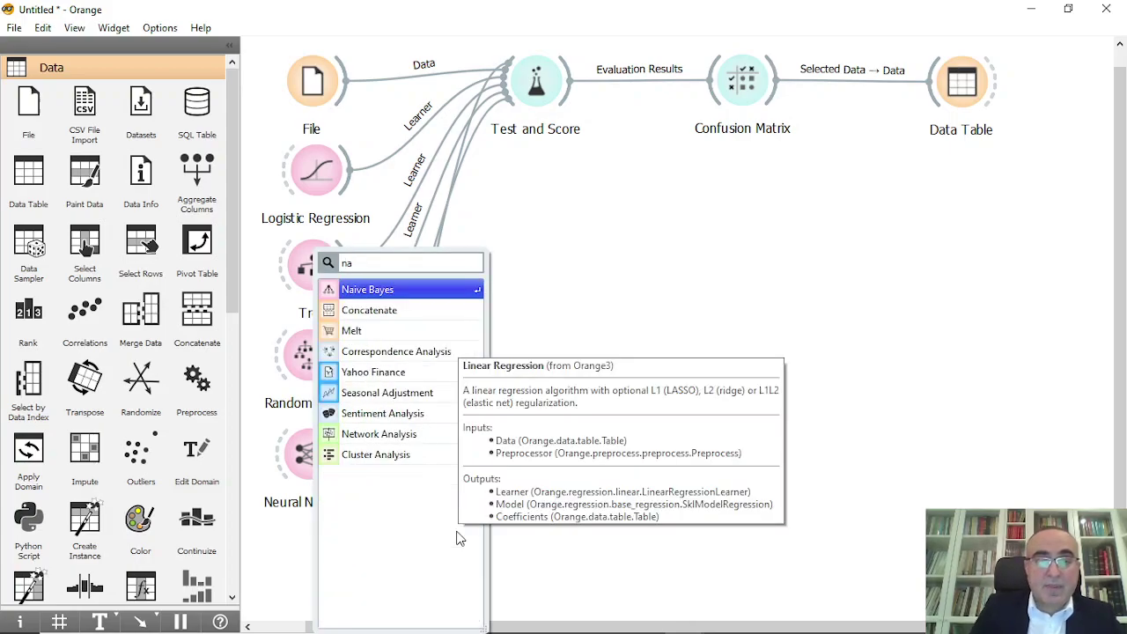
left_click(373, 296)
double_click(313, 564)
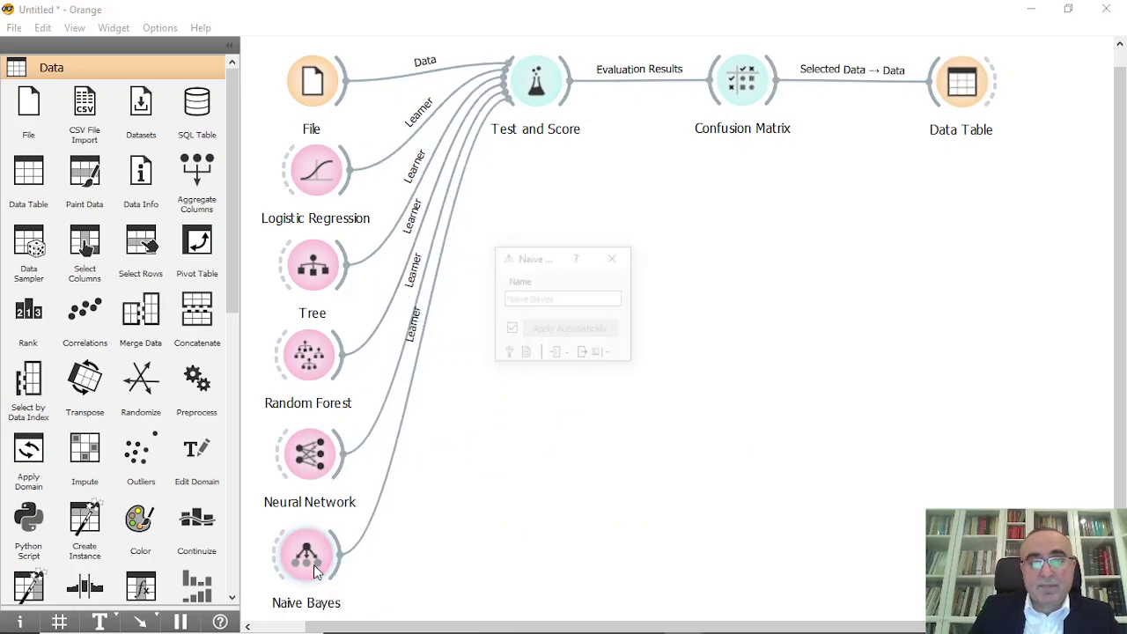
left_click(566, 514)
Add a kNN learner to Test and Score, placed to the right of the existing learner column
left_click_drag(513, 105, 499, 333)
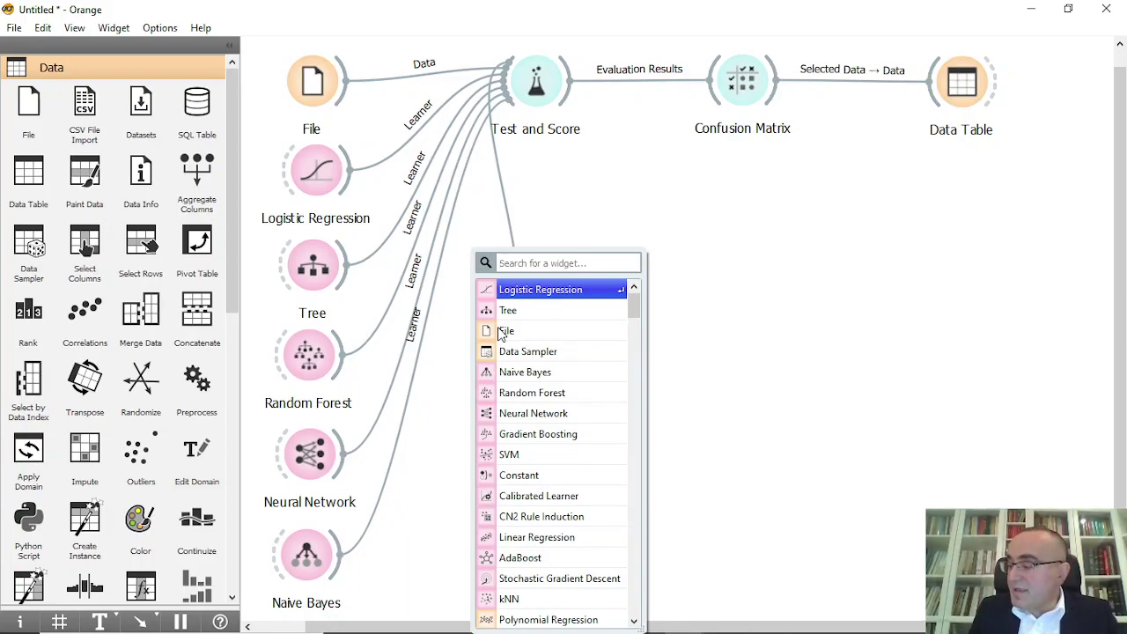
type("knn")
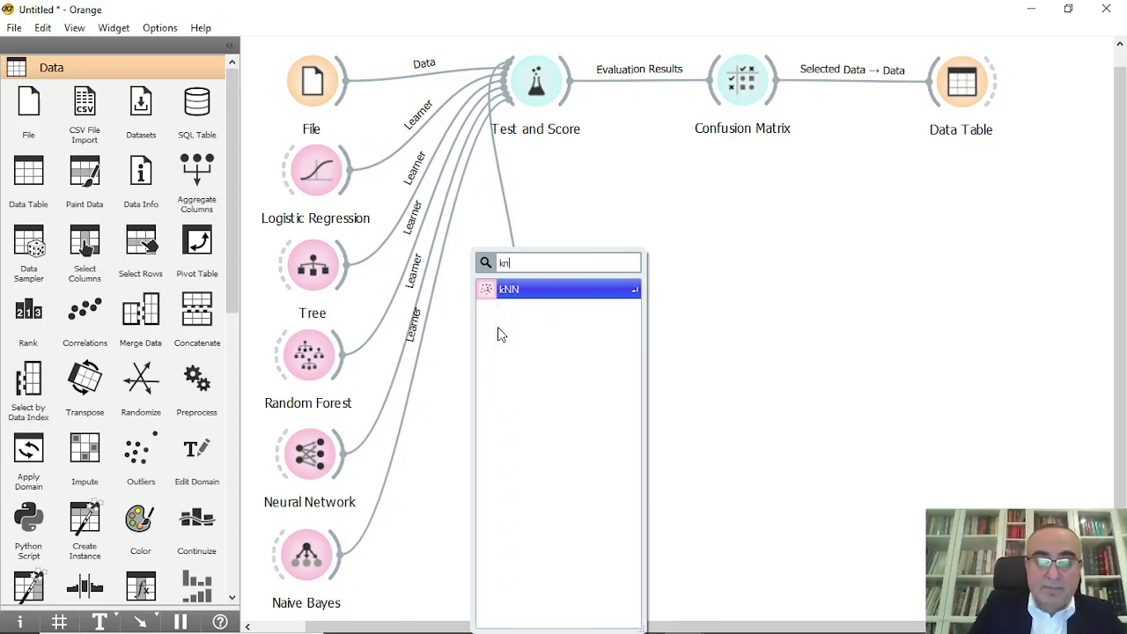
left_click(572, 290)
Add a Gradient Boosting learner connected to Test and Score
left_click_drag(515, 105, 554, 331)
key("BackSpace")
type("g")
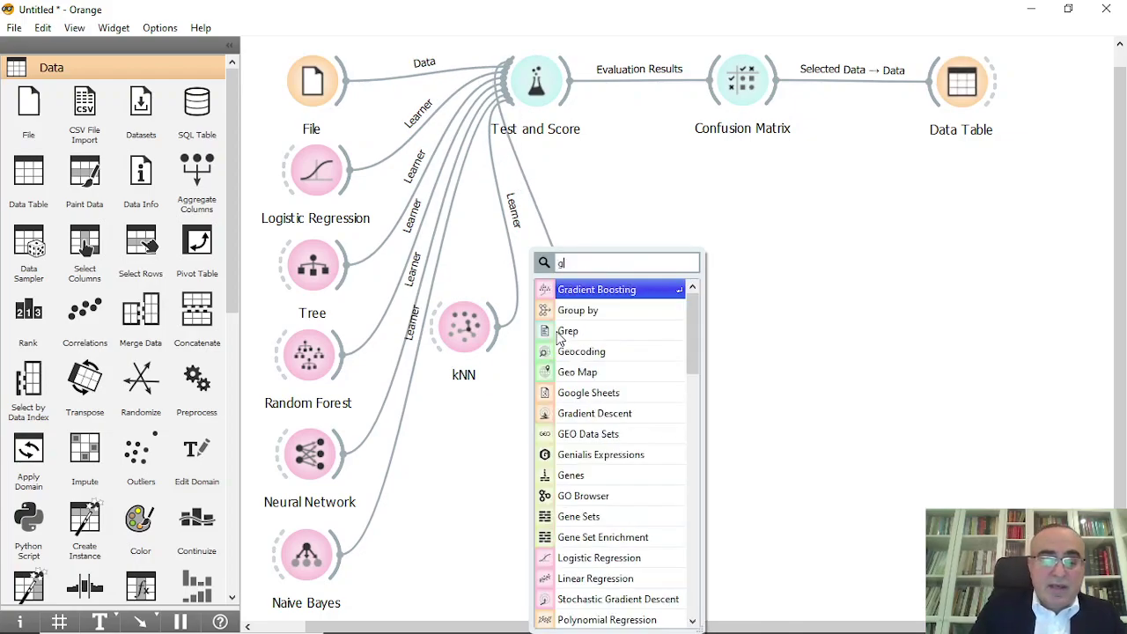
type("r")
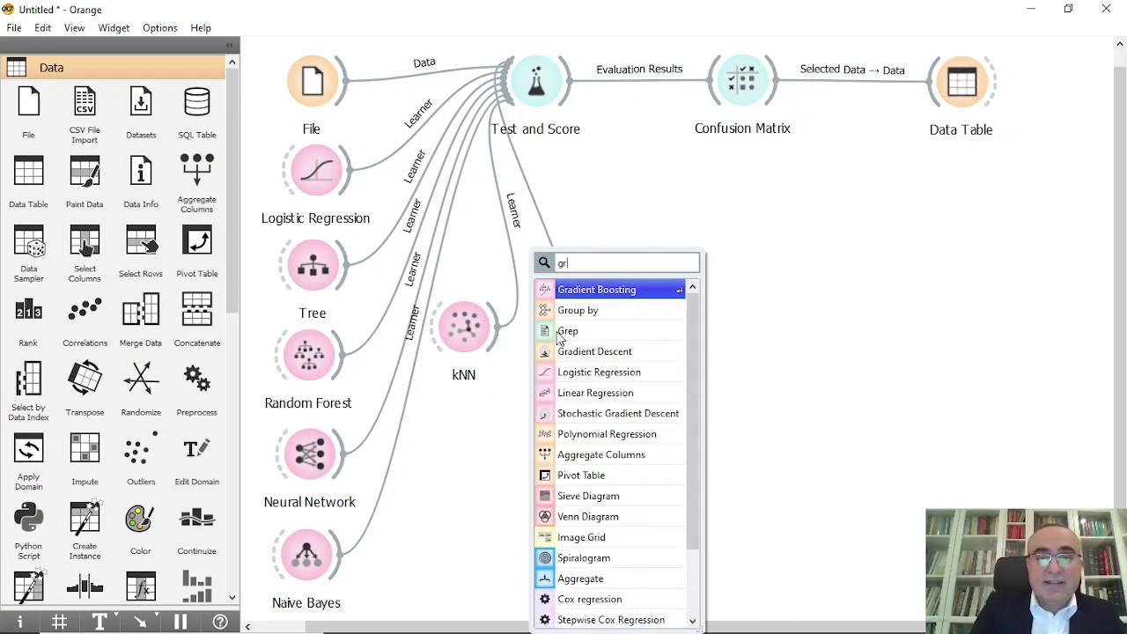
left_click(607, 290)
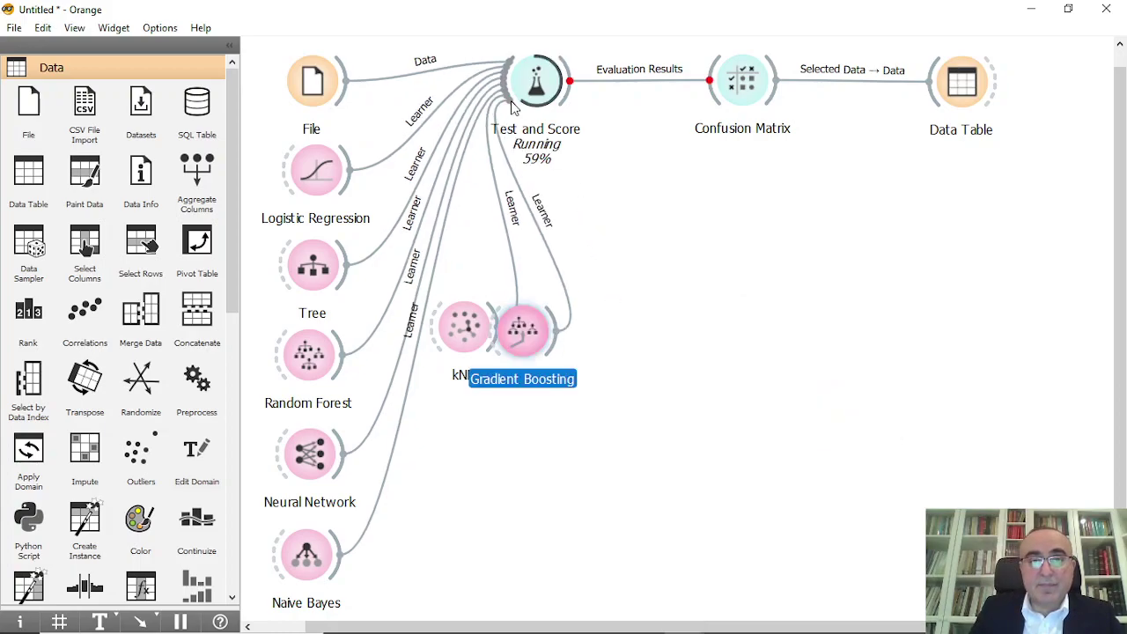
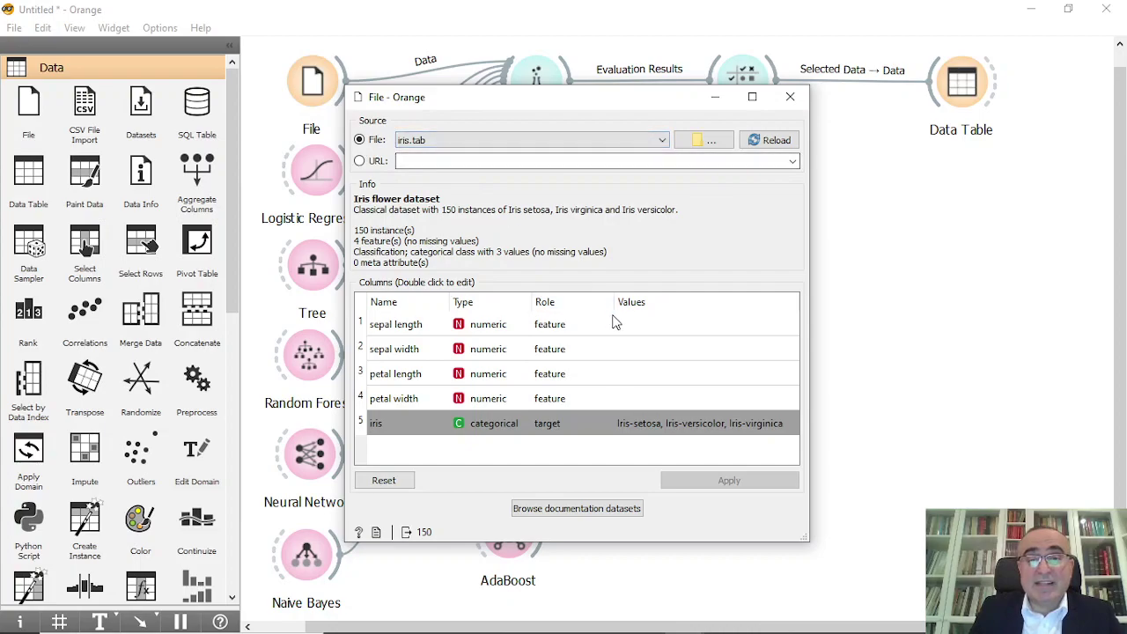
Close the File widget's window and move the Test and Score widget slightly closer to the Confusion Matrix
key("Escape")
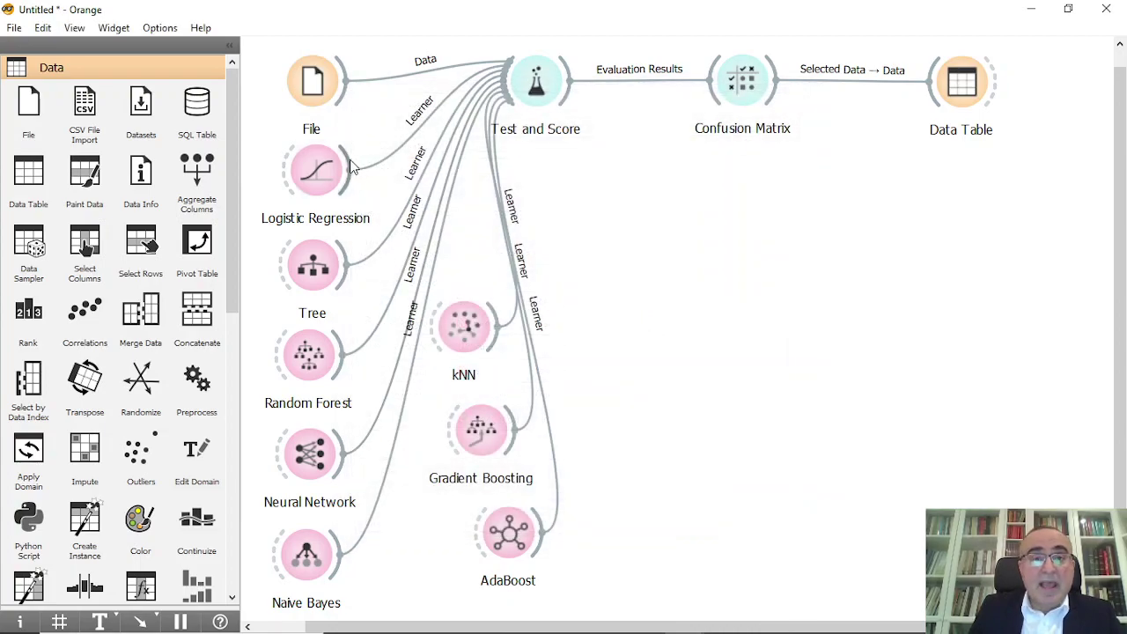
left_click_drag(533, 92, 574, 95)
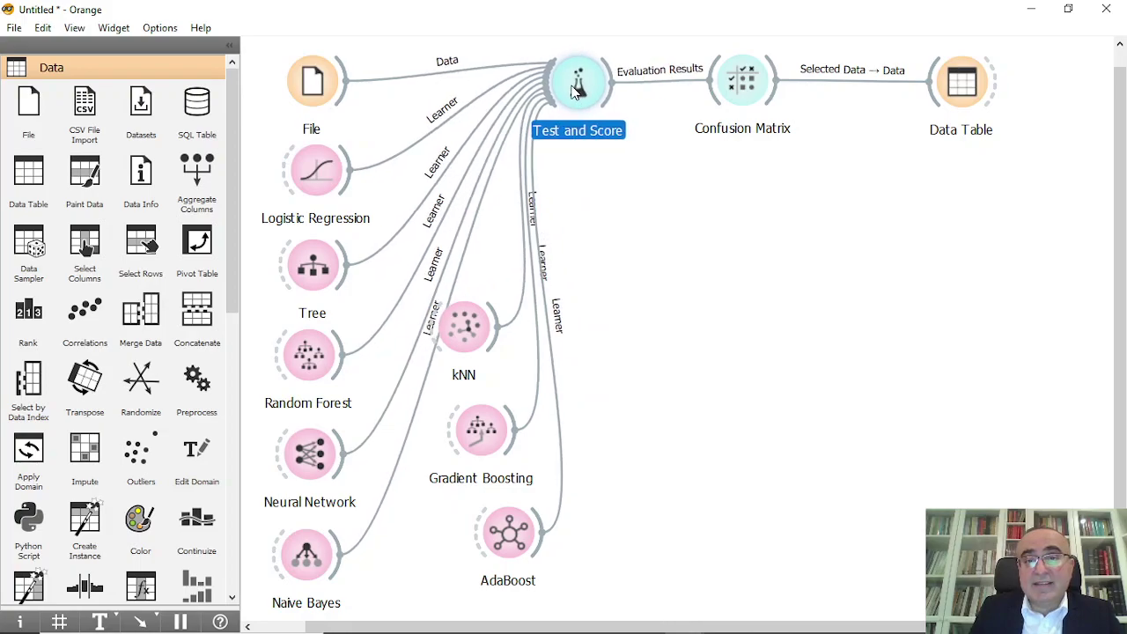
Examine the Test and Score evaluation results, comparing AUC, CA, F1, precision and recall across all learners, and close the results
double_click(574, 88)
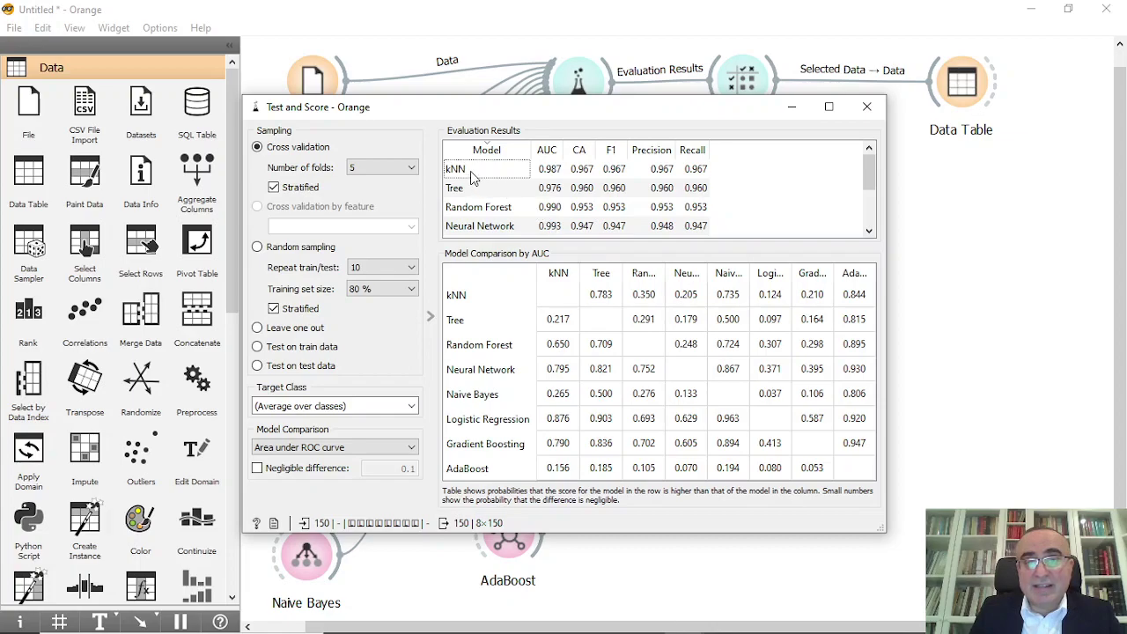
left_click(502, 172)
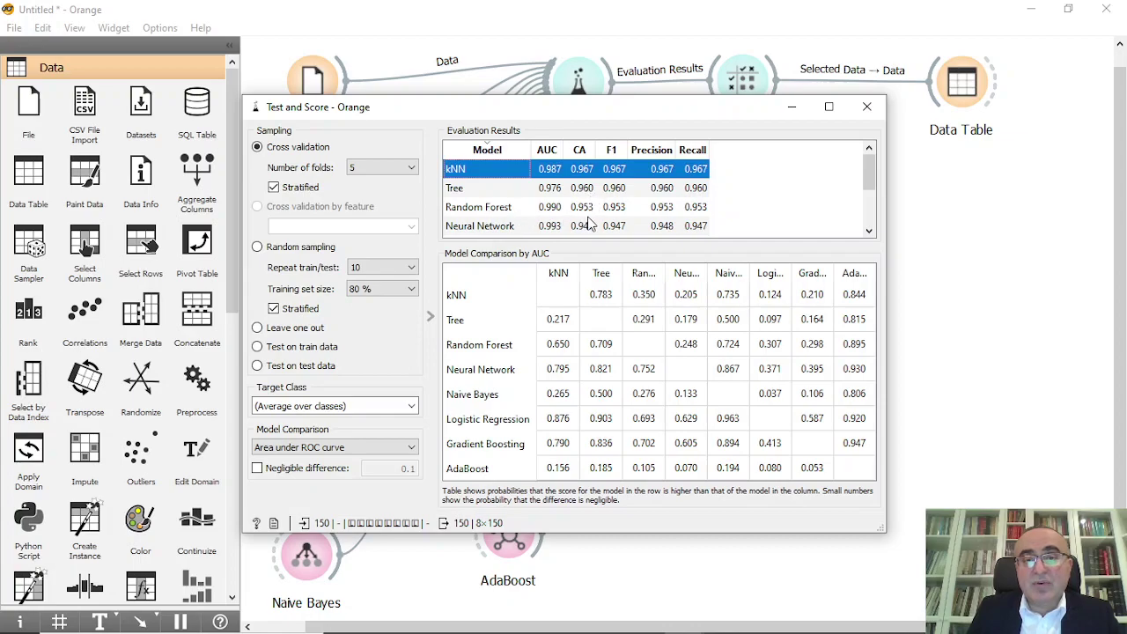
scroll(546, 227, "down", 1)
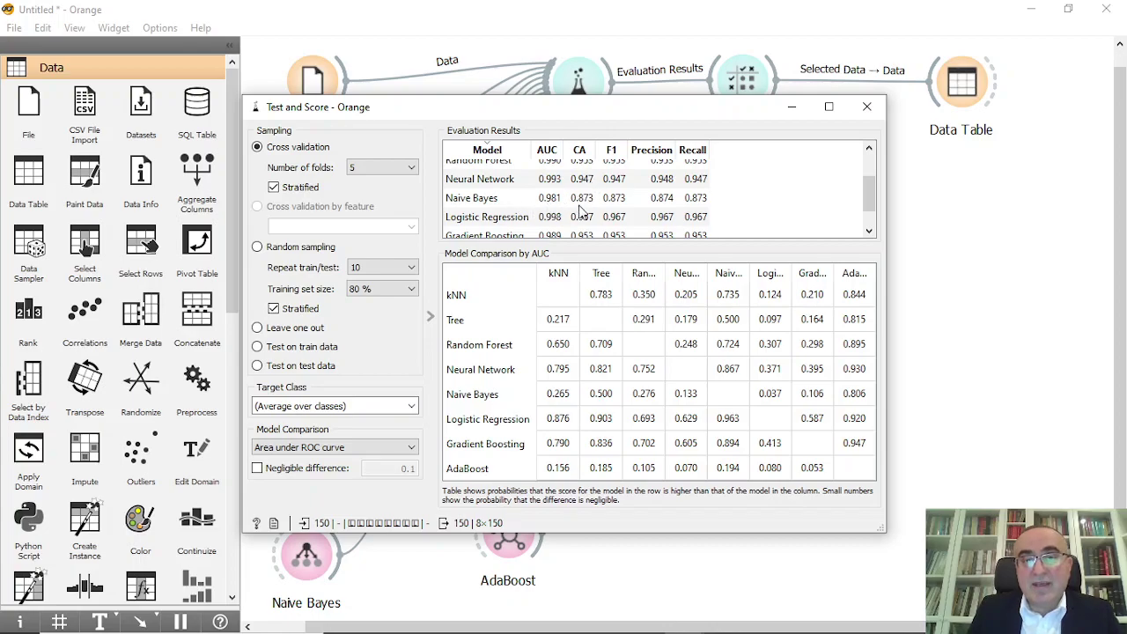
scroll(537, 225, "down", 1)
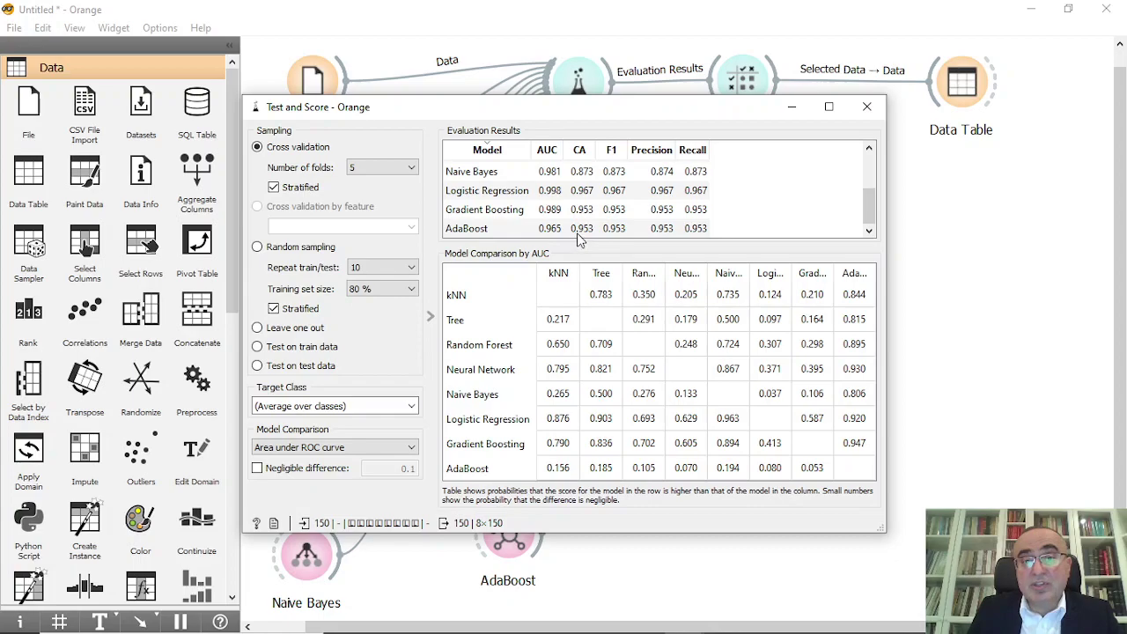
left_click_drag(867, 205, 876, 176)
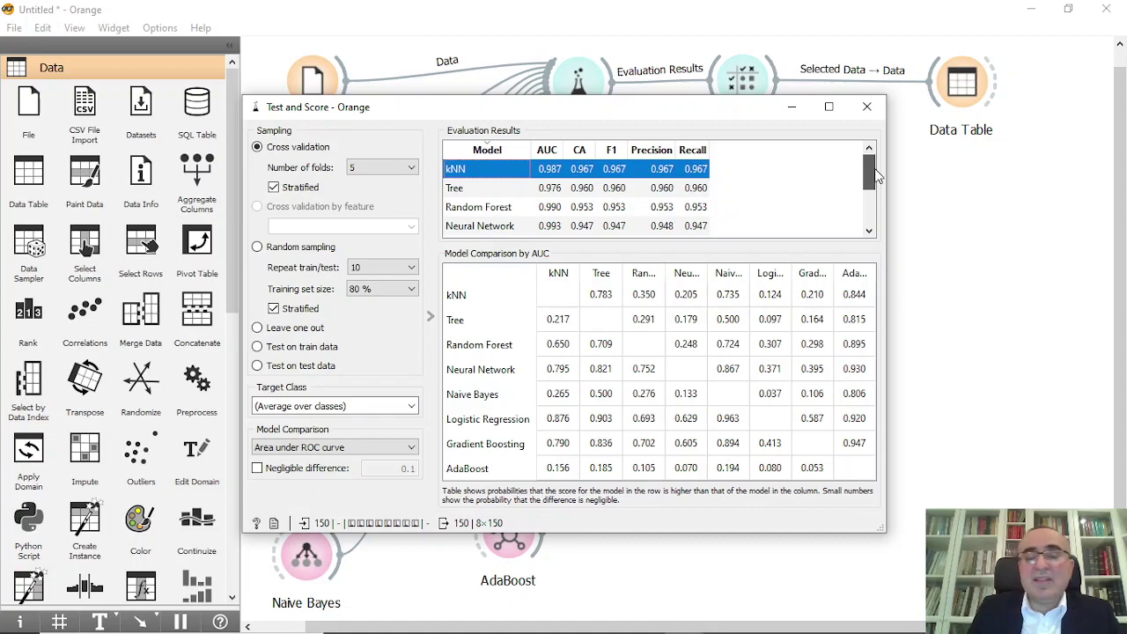
left_click_drag(876, 168, 875, 190)
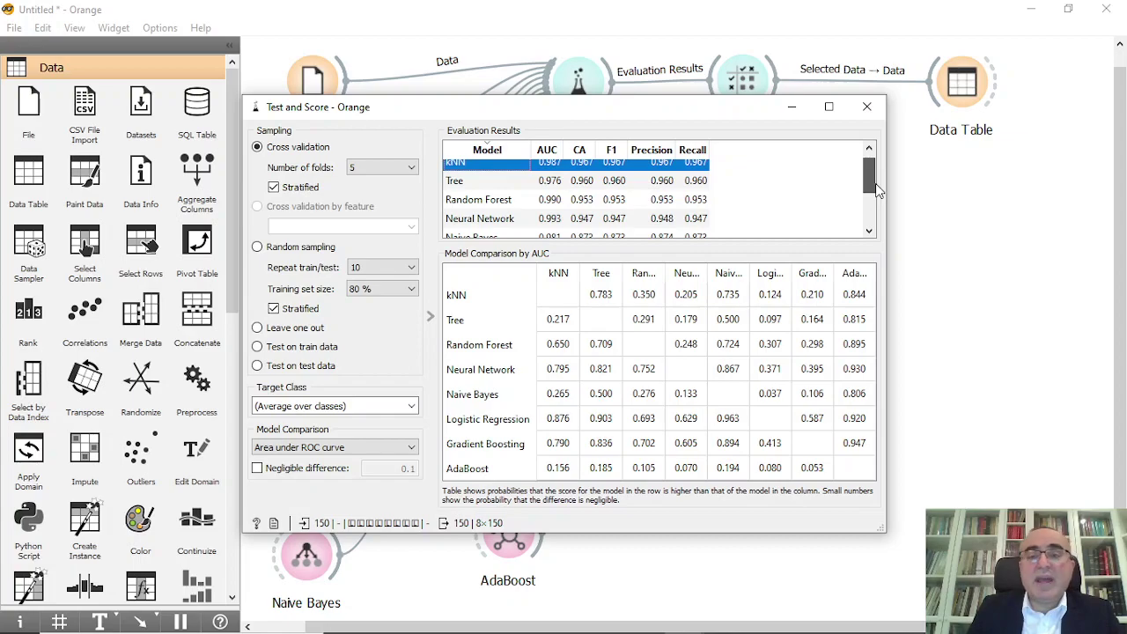
mouse_move(876, 190)
left_mouse_down()
mouse_move(876, 220)
mouse_move(875, 172)
left_mouse_up()
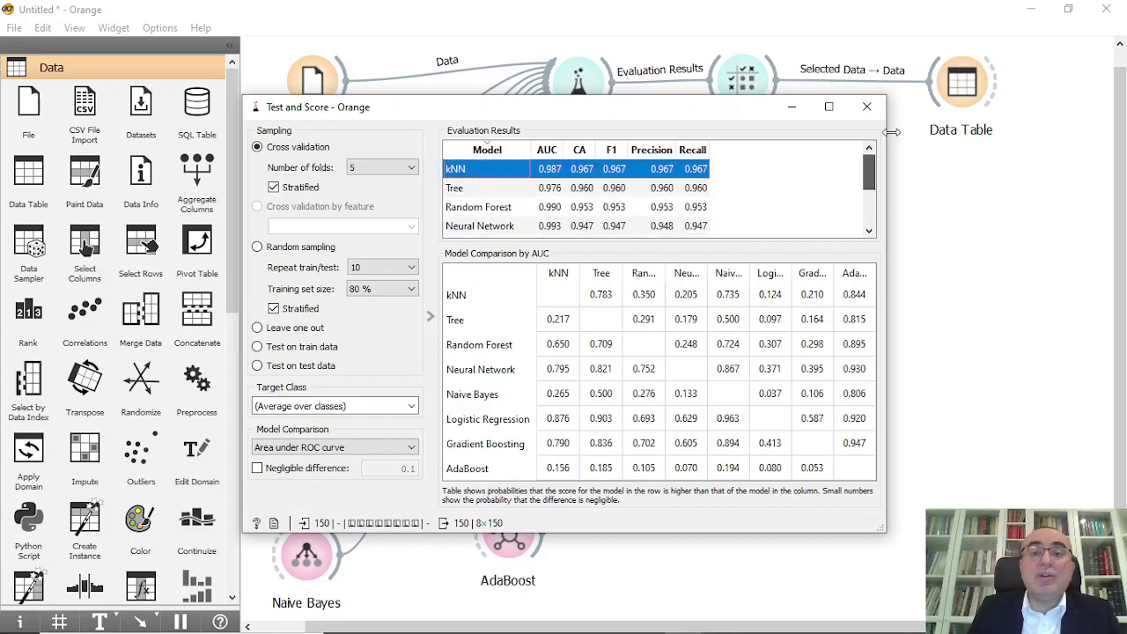
left_click(866, 106)
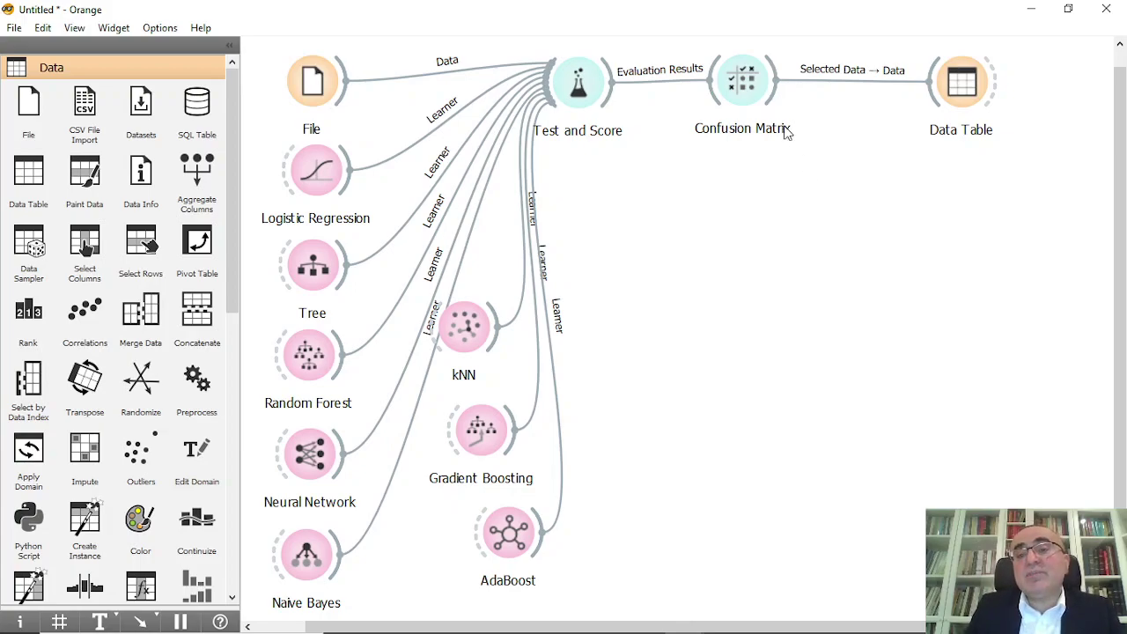
Add a ROC Analysis widget that receives the evaluation results from Test and Score
left_click_drag(613, 88, 725, 256)
type("RO")
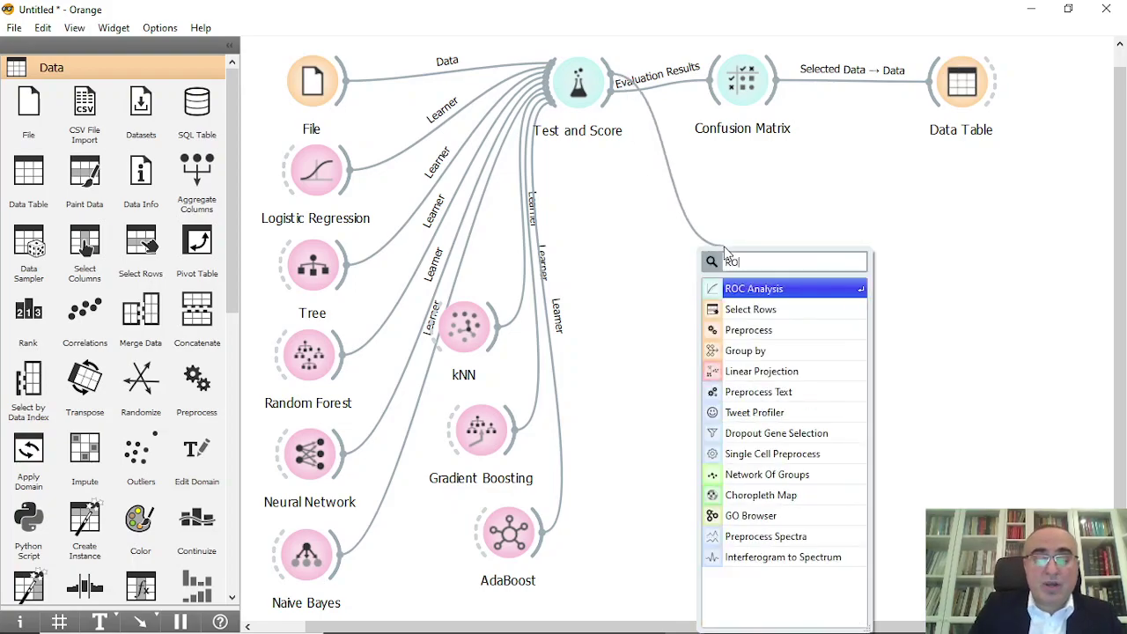
type("C")
left_click(797, 289)
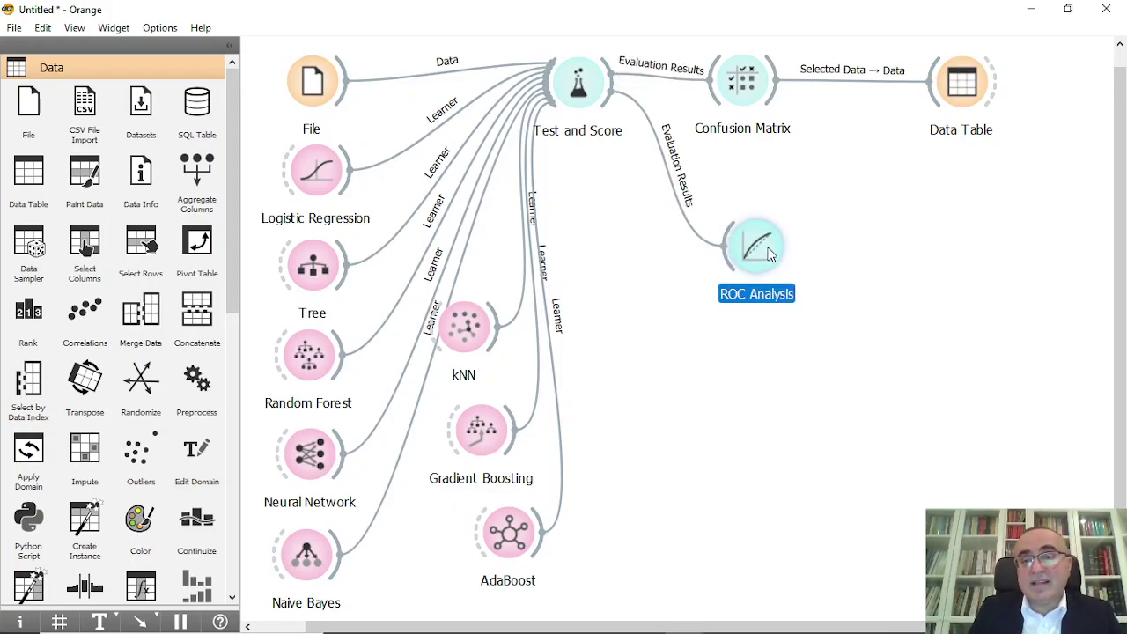
Open ROC Analysis and remove the Logistic Regression, Tree, Random Forest and Naive Bayes curves from the plot
double_click(758, 248)
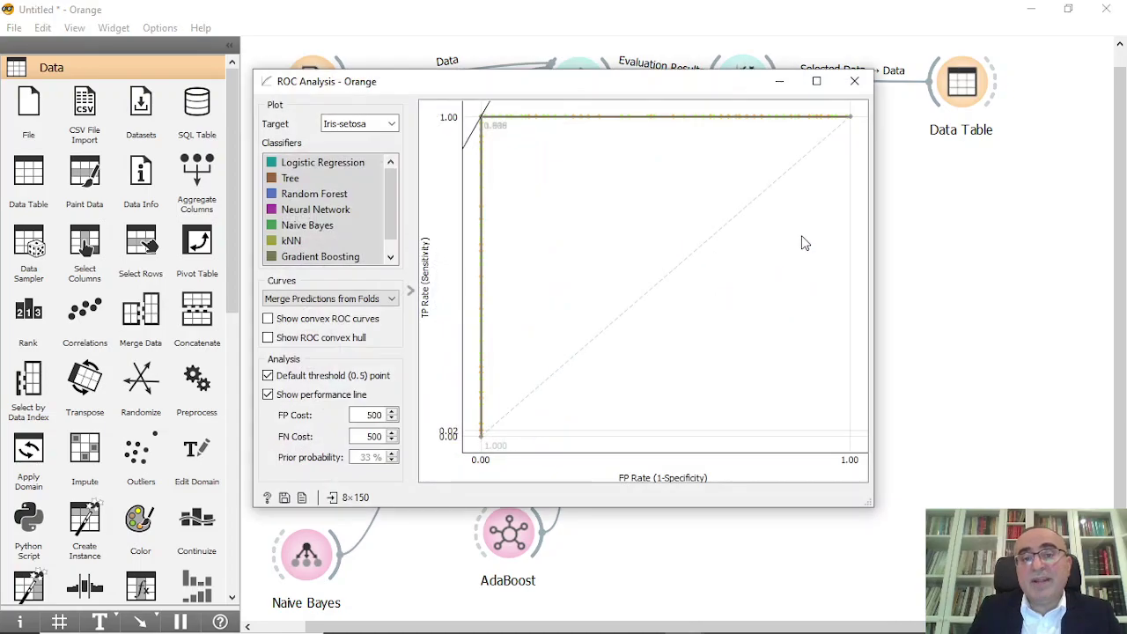
left_click(352, 164)
left_click(339, 179)
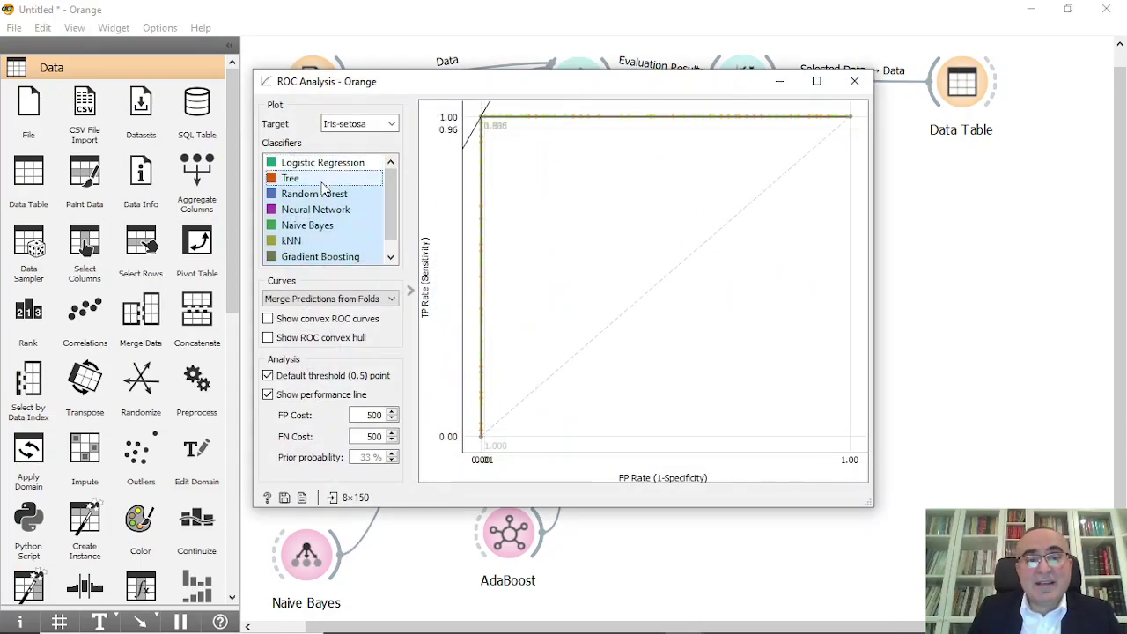
left_click(324, 197)
left_click(327, 223)
Set the ROC target class to Iris-virginica and plot the curves of all classifiers
left_click(359, 124)
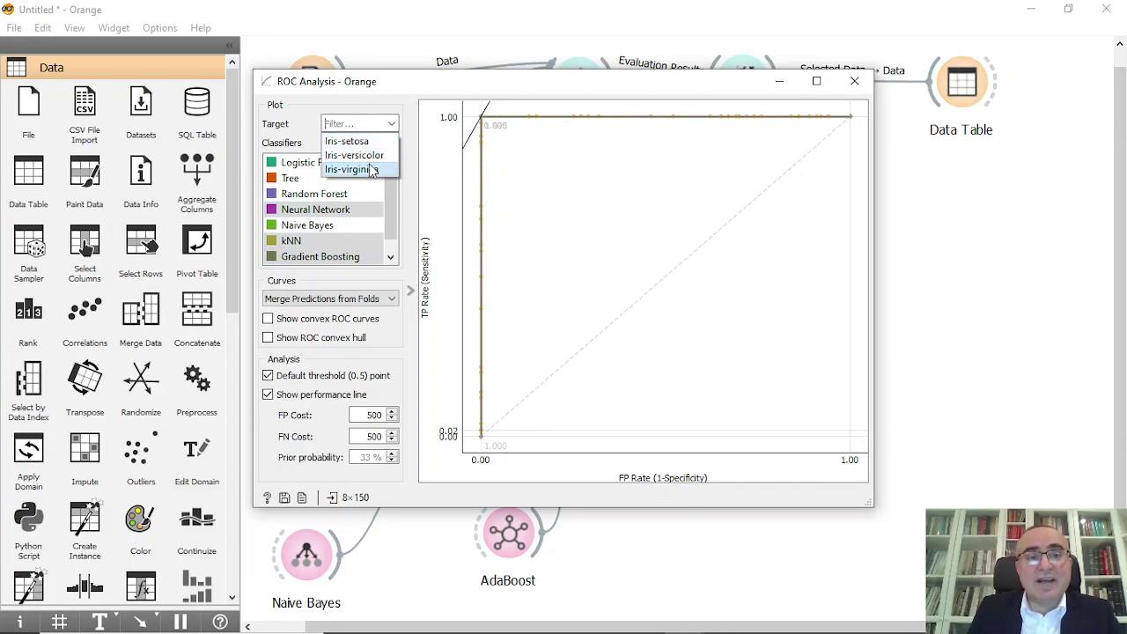
left_click(370, 169)
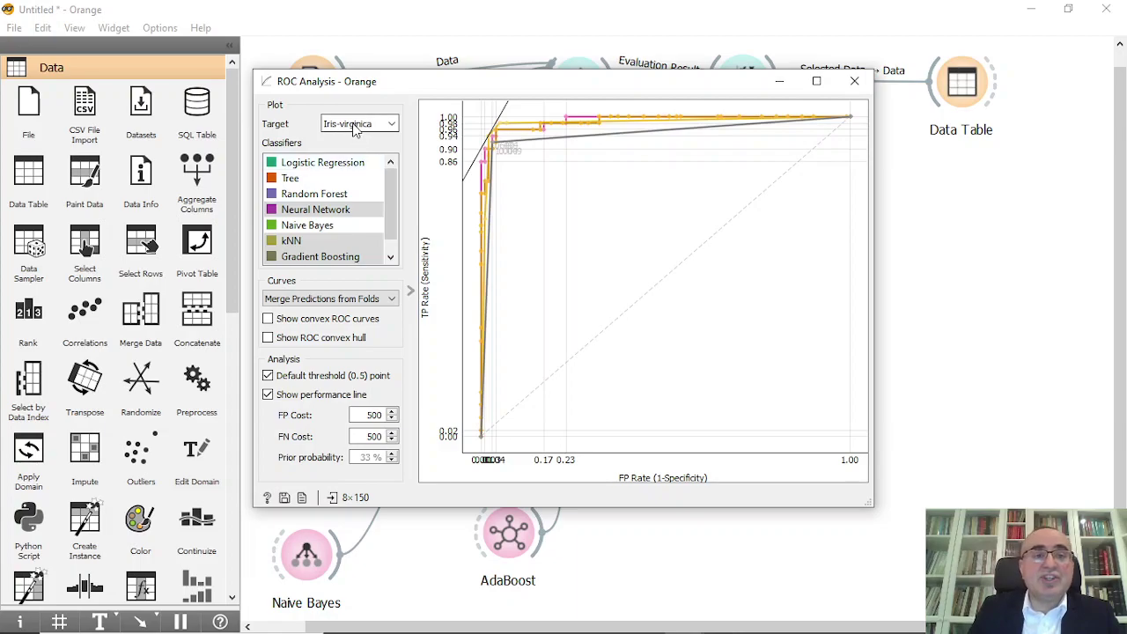
left_click(340, 194, "ctrl")
left_click(333, 180, "ctrl")
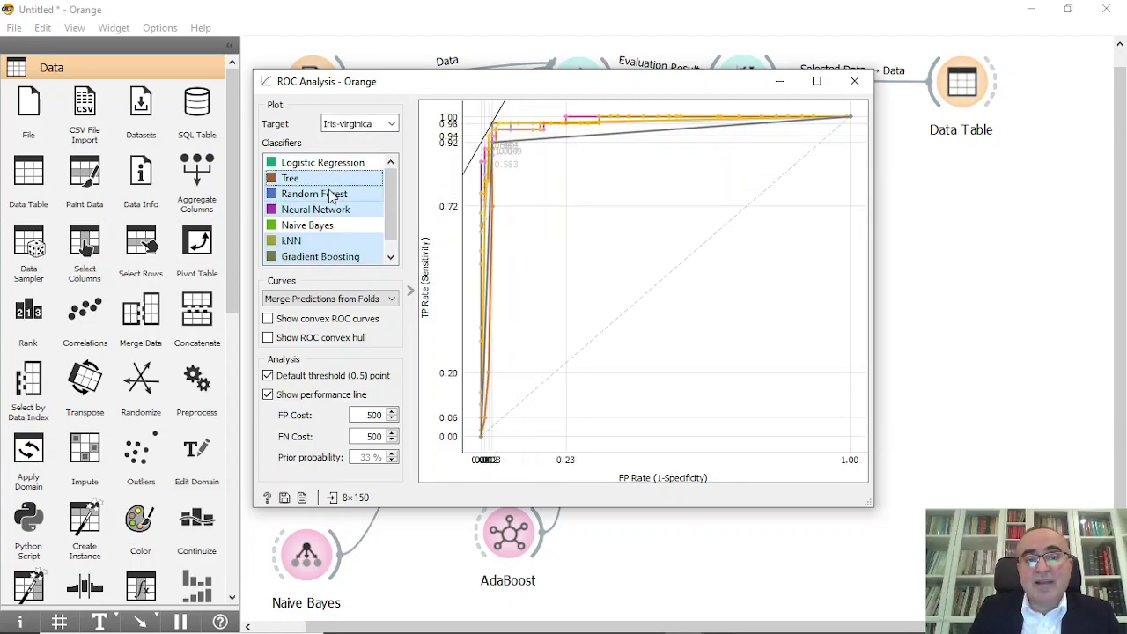
key("ctrl+a")
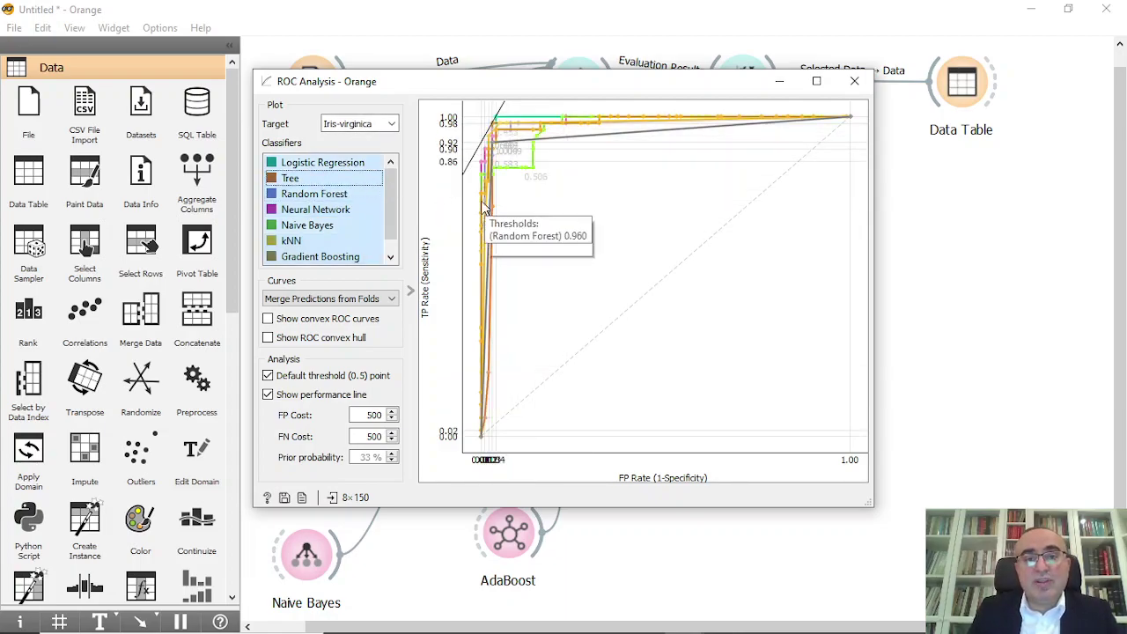
Deselect the other classifiers one by one so that only the Logistic Regression ROC curve is plotted
left_click(353, 179, "ctrl")
left_click(359, 193, "ctrl")
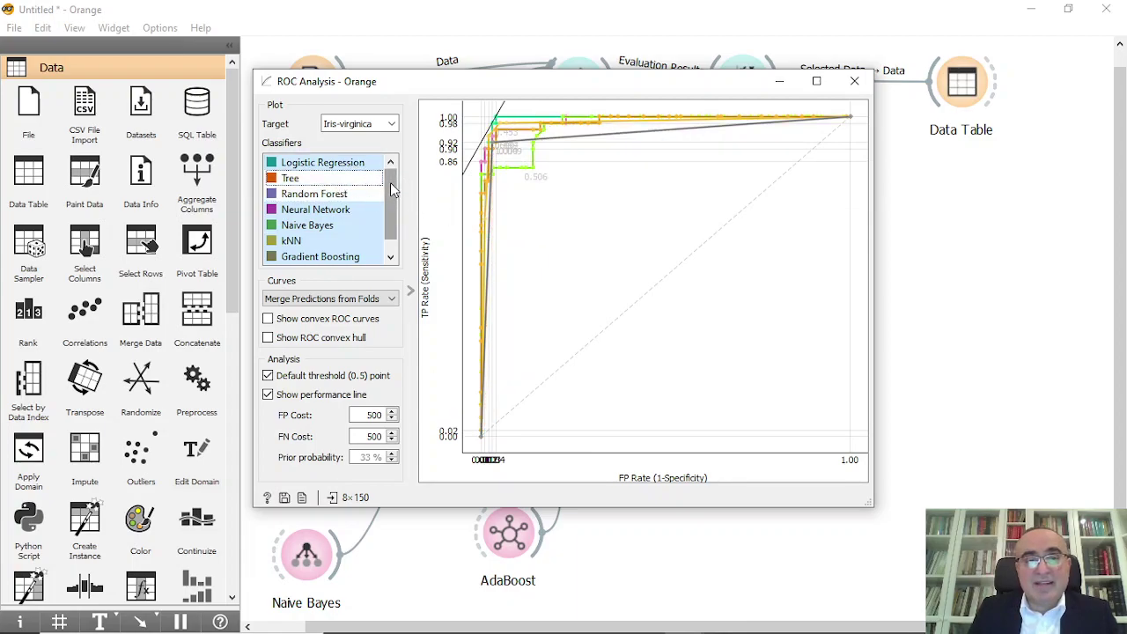
scroll(395, 238, "down", 1)
left_click(352, 178, "ctrl")
left_click(339, 193, "ctrl")
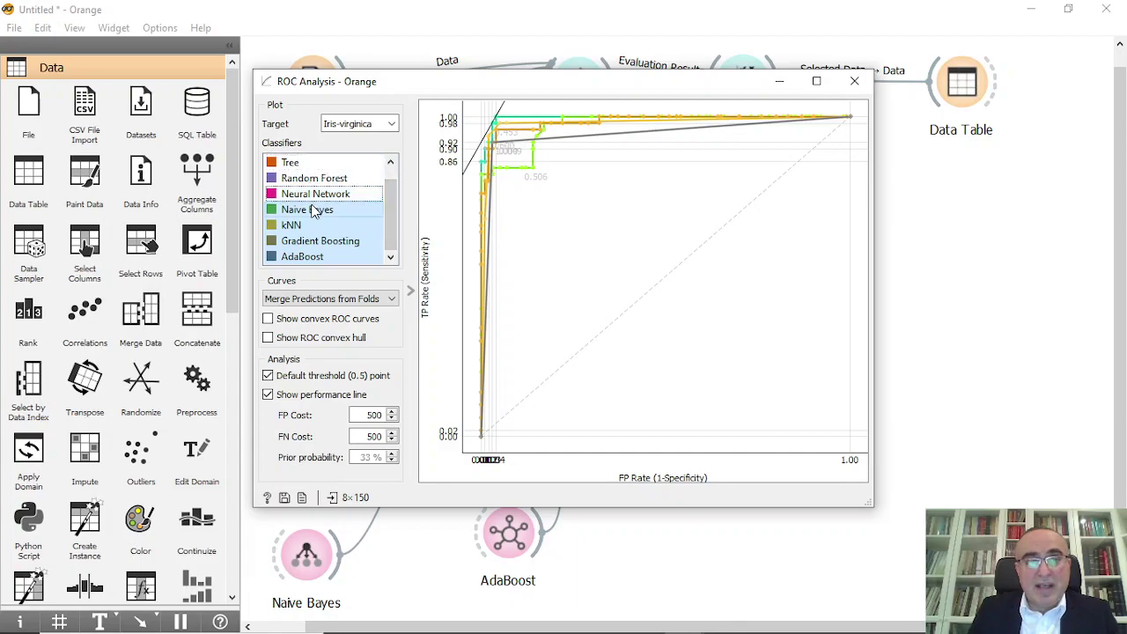
left_click(327, 210, "ctrl")
left_click(312, 225, "ctrl")
left_click(317, 240, "ctrl")
left_click(308, 256, "ctrl")
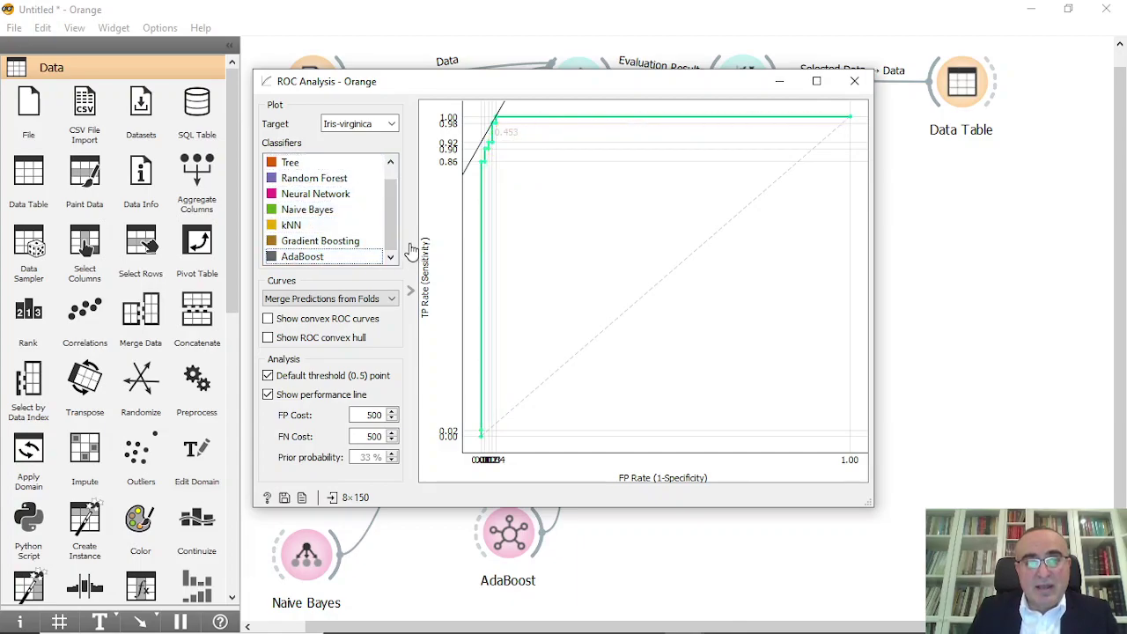
scroll(393, 227, "up", 1)
left_click(314, 167, "ctrl")
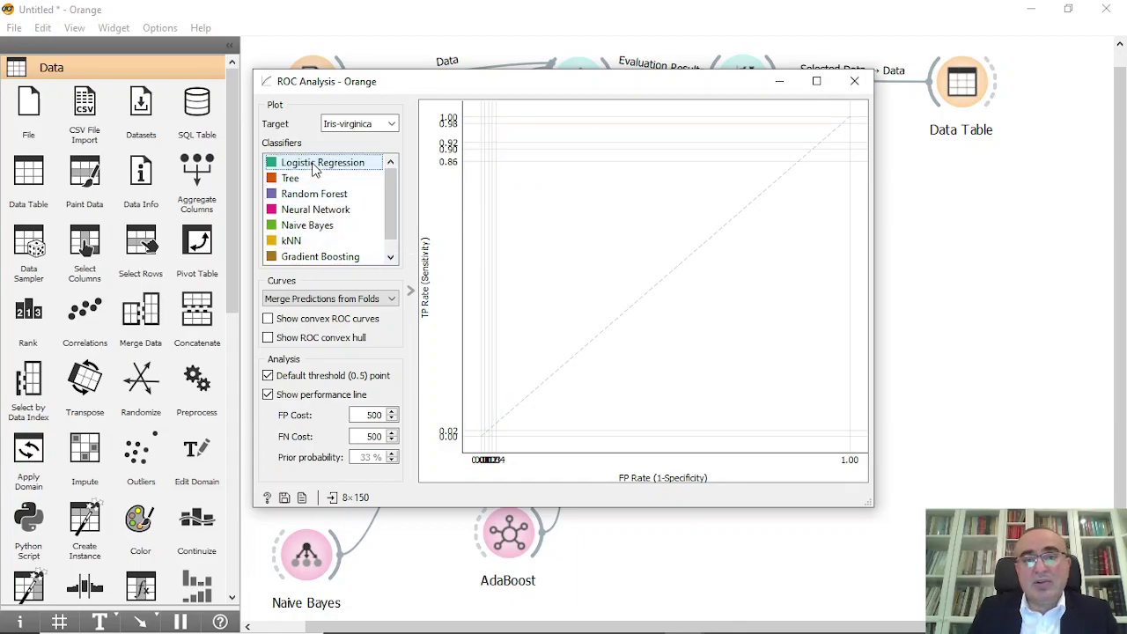
left_click(315, 167, "ctrl")
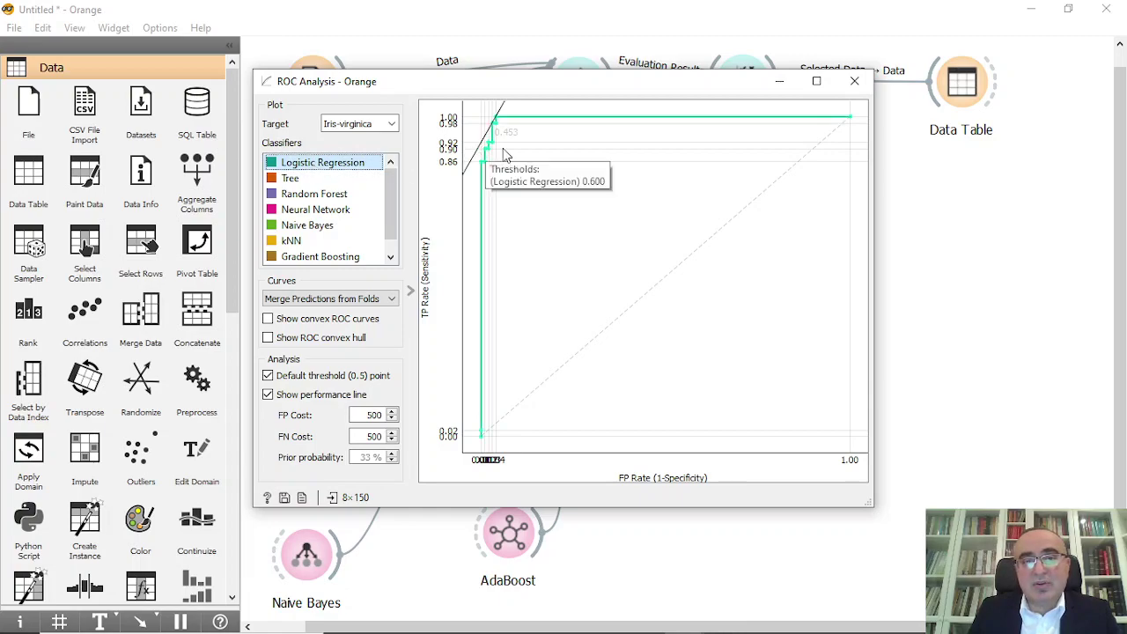
Replace the Logistic Regression curve with Tree, and add the other classifiers until all of them are plotted
left_click(314, 166, "ctrl")
left_click(304, 179, "ctrl")
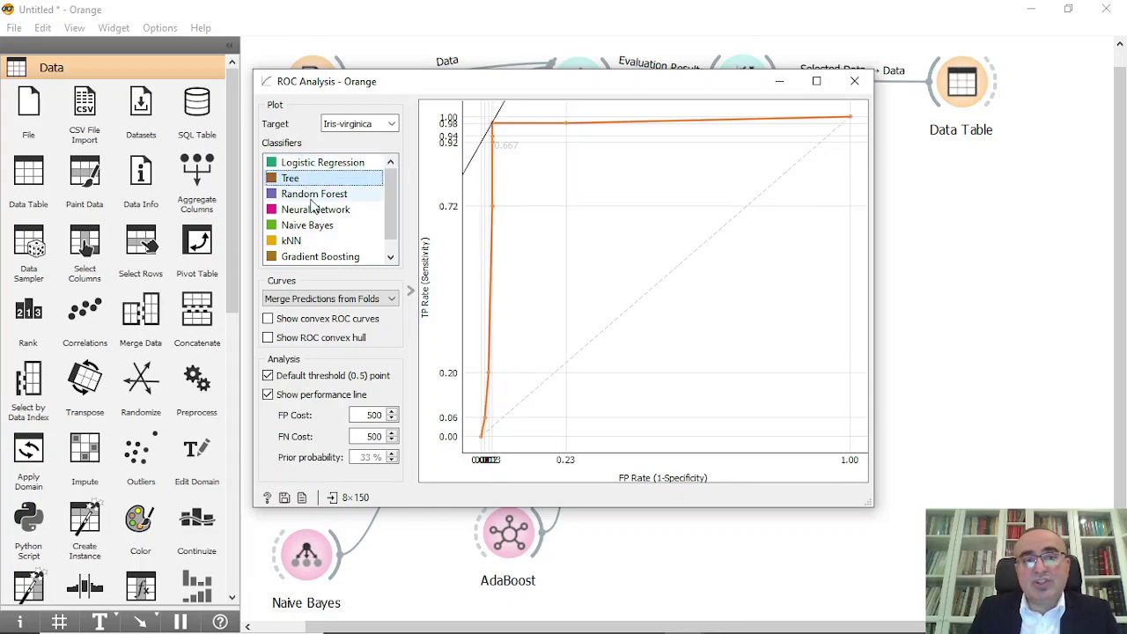
left_click(310, 196, "ctrl")
left_click(316, 211, "ctrl")
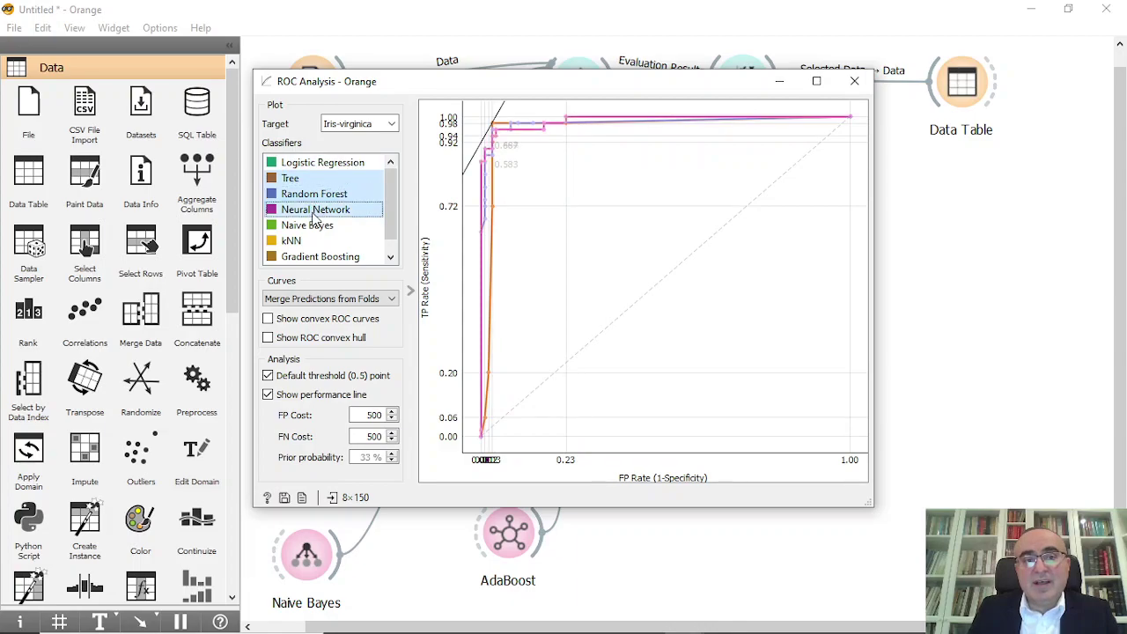
left_click(326, 227, "ctrl")
left_click(333, 239, "ctrl")
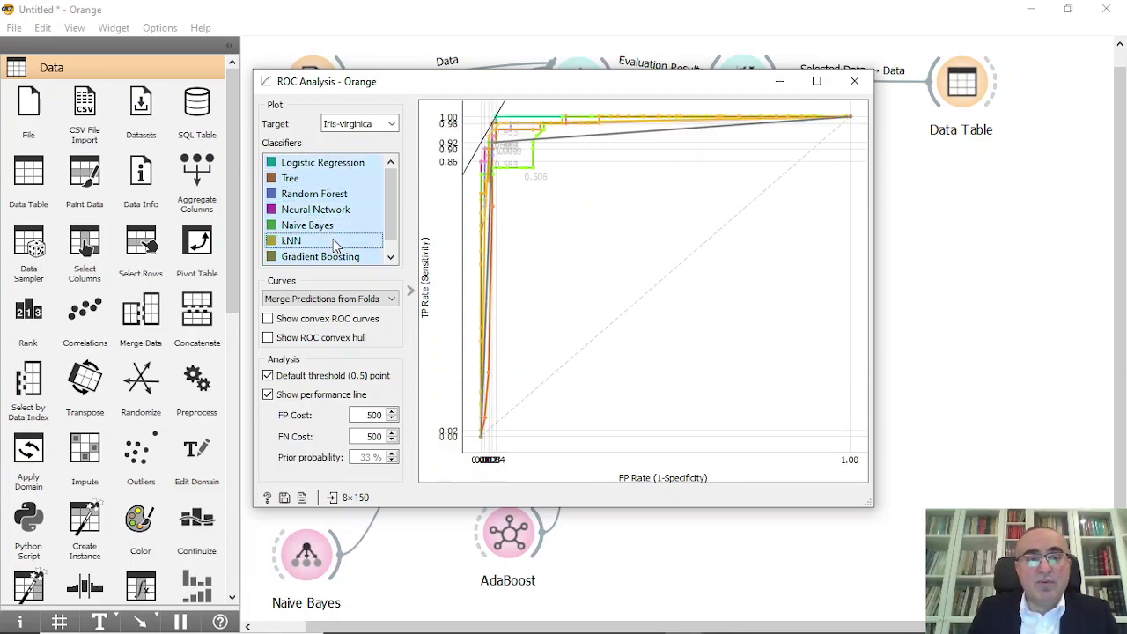
Set the ROC target class to Iris-versicolor and inspect the thresholds along the curves
left_click(390, 124)
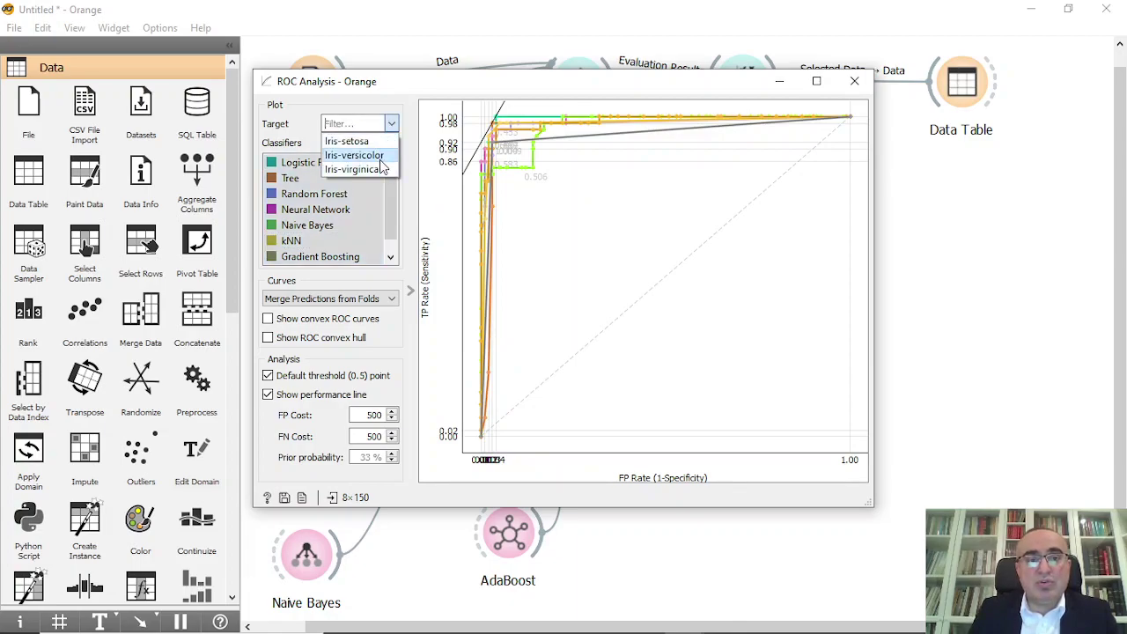
left_click(354, 155)
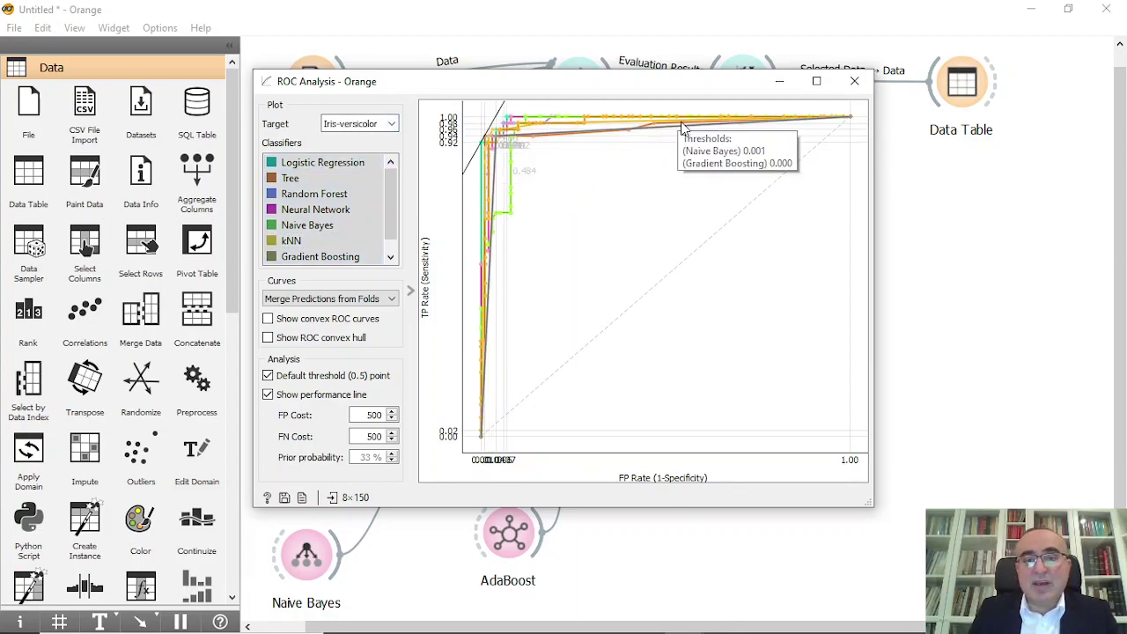
mouse_move(497, 227)
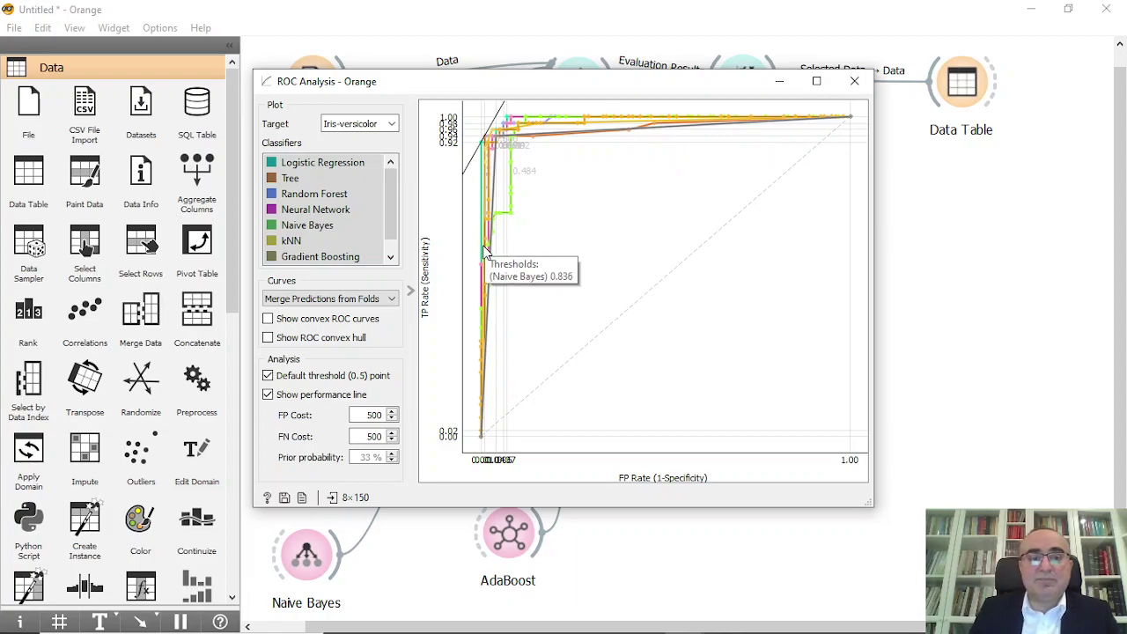
Toggle the convex ROC curves on and off, and turn on the ROC convex hull
left_click(269, 321)
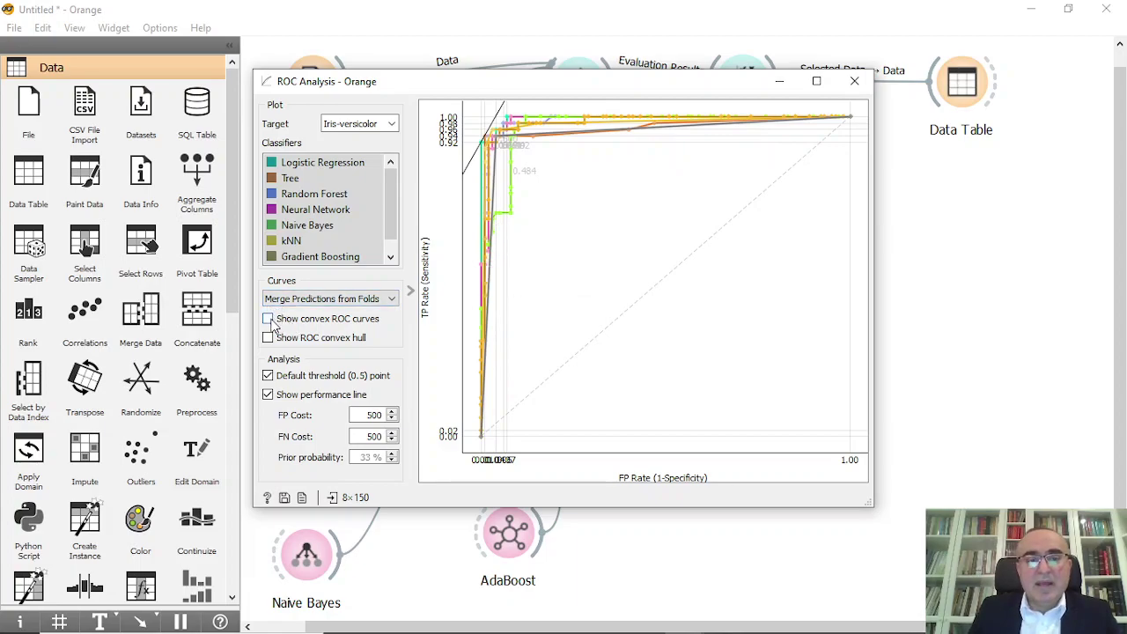
left_click(269, 318)
left_click(269, 338)
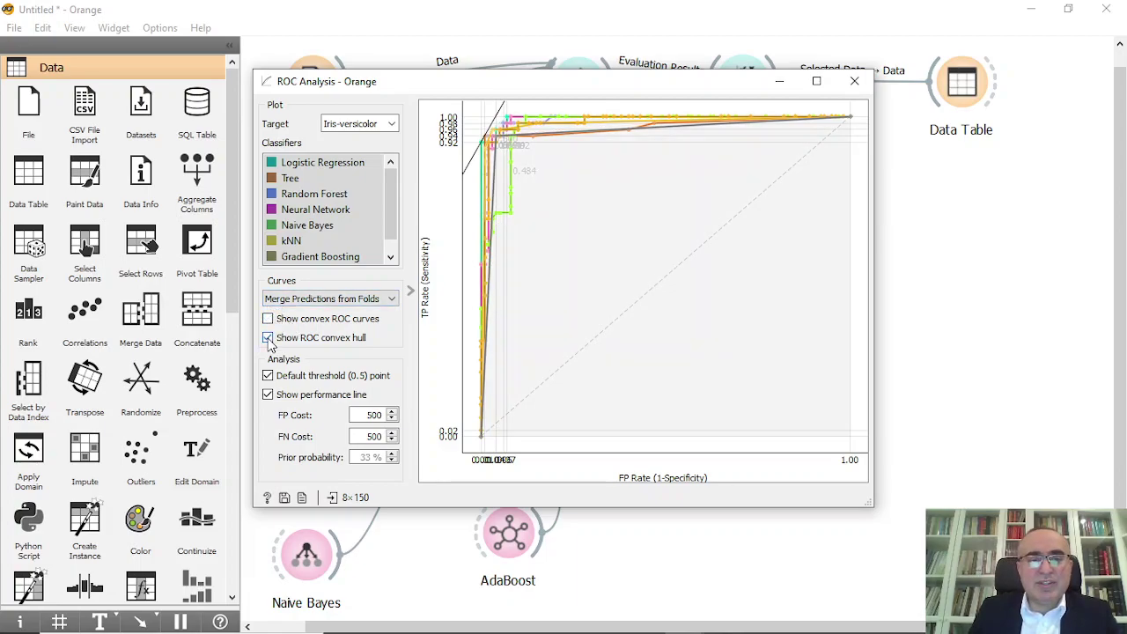
Show the convex ROC curves instead of the ROC convex hull, and plot the curves by Mean TP Rate
left_click(268, 339)
left_click(268, 319)
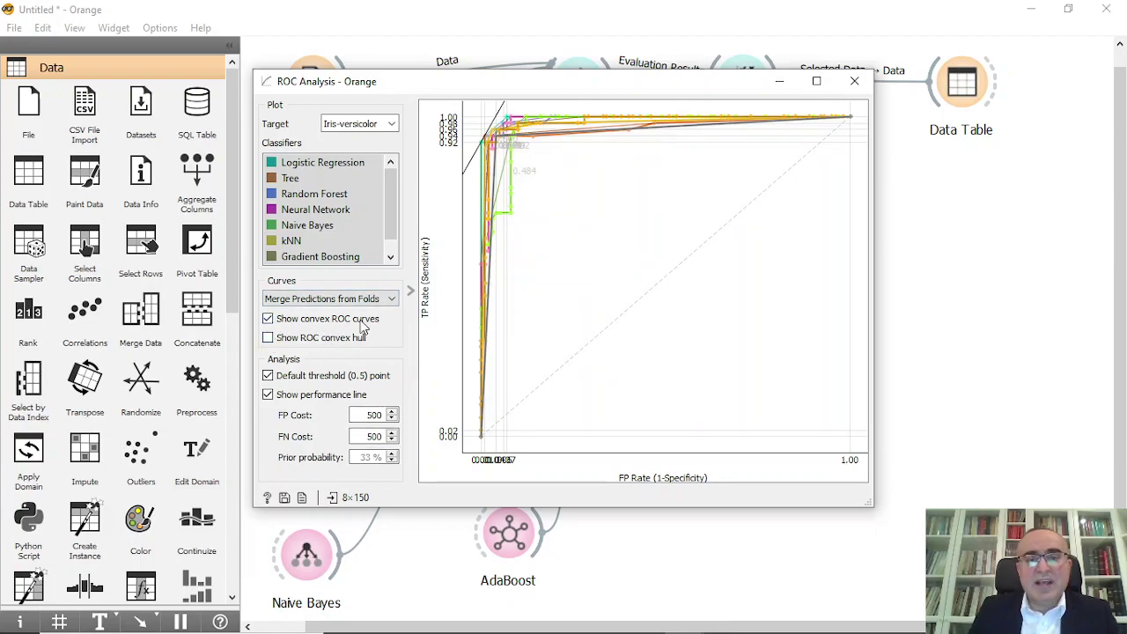
left_click(323, 301)
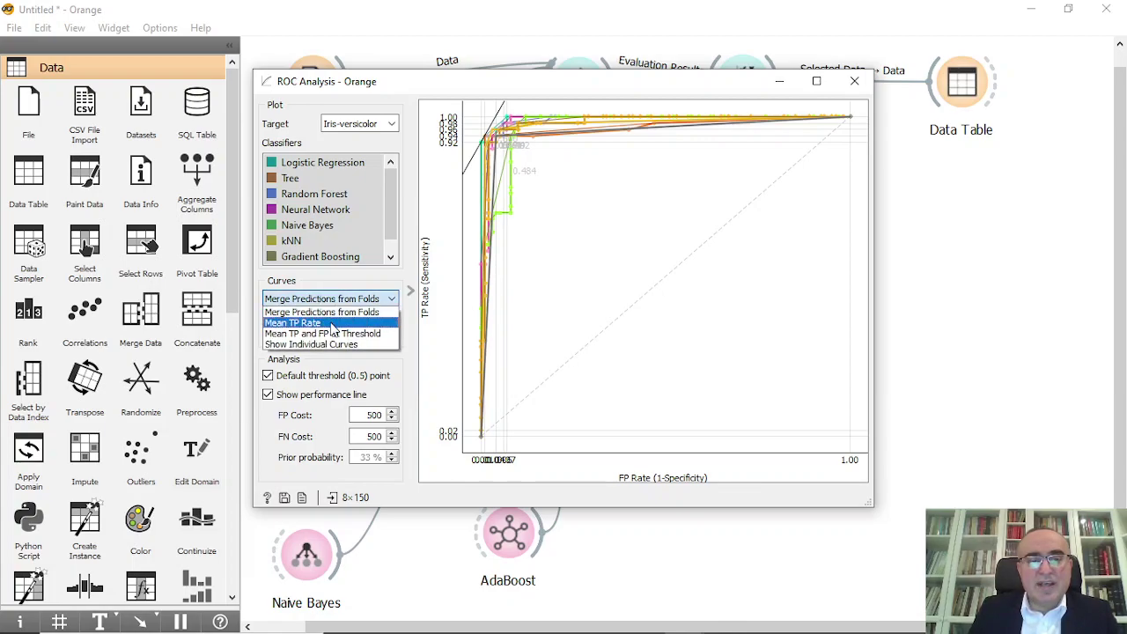
left_click(331, 324)
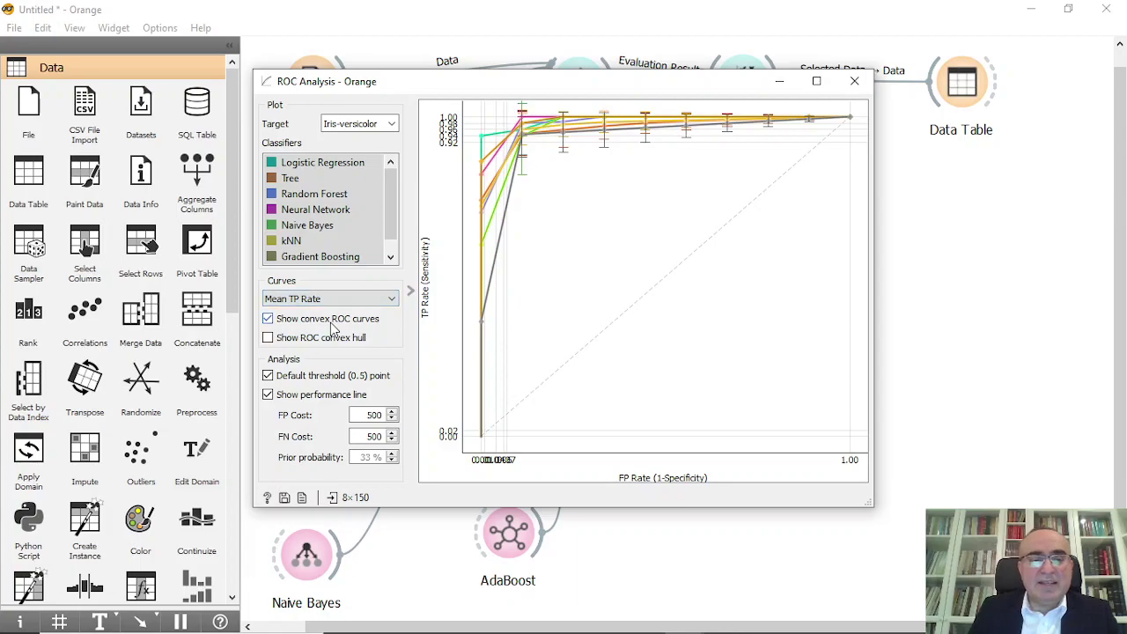
Plot the curves as Mean TP and FP at Threshold, switch to Show Individual Curves, and close the ROC analysis
left_click(324, 299)
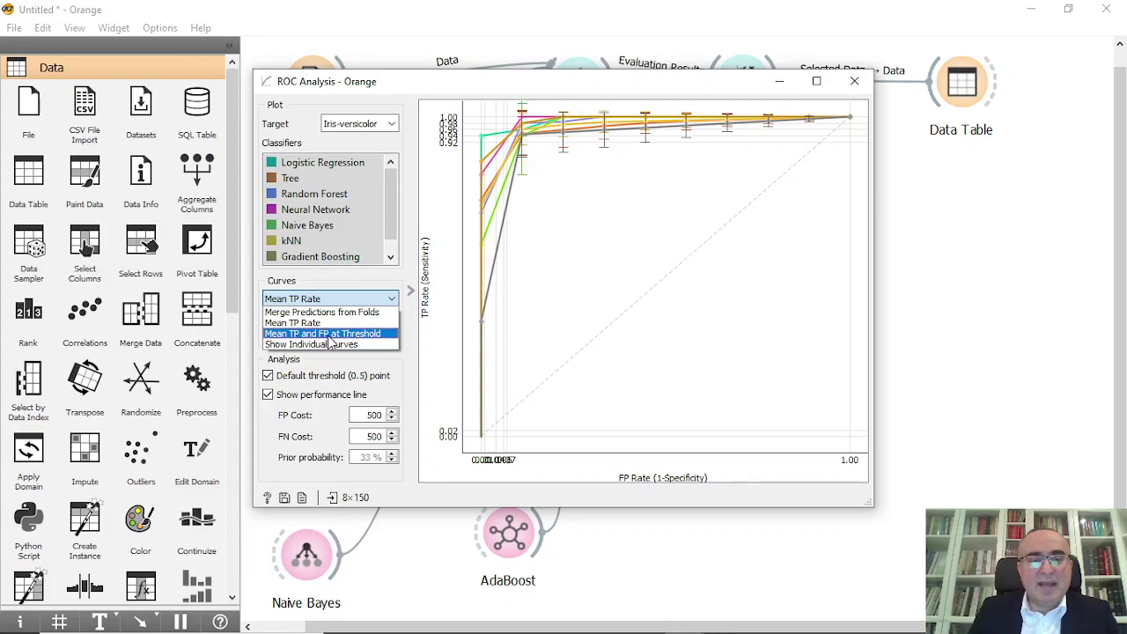
left_click(329, 335)
left_click(317, 301)
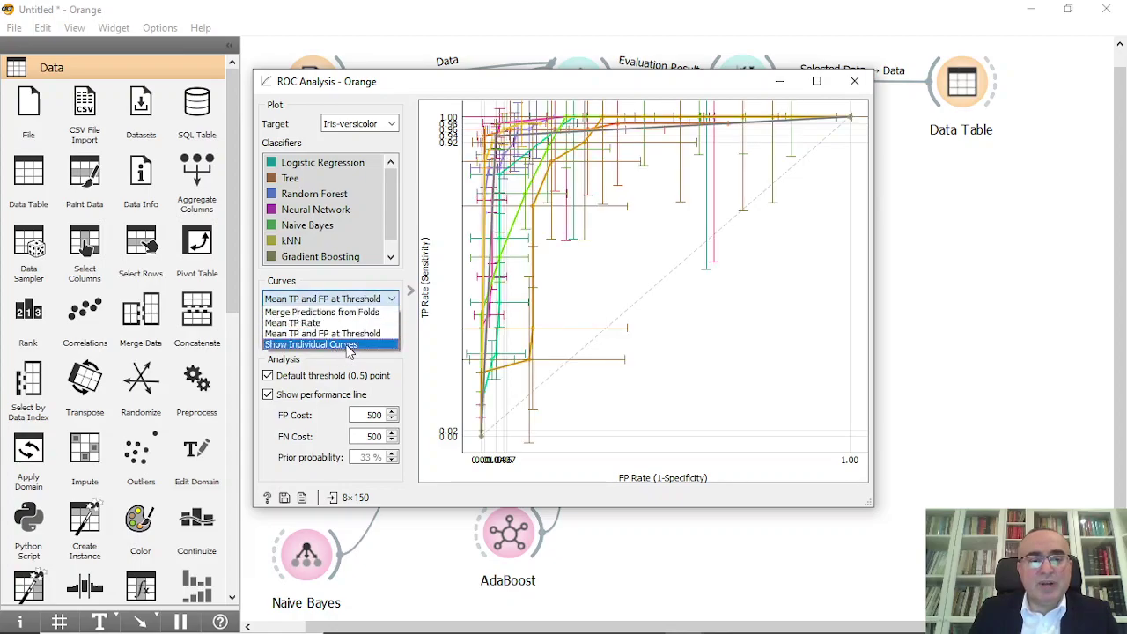
left_click(348, 346)
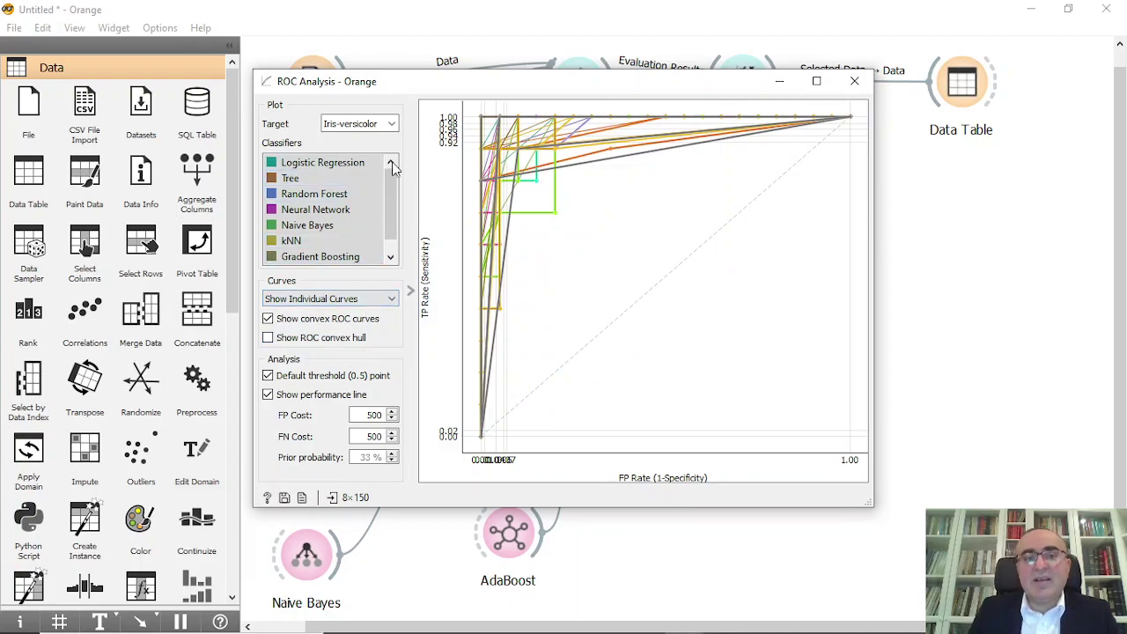
left_click(853, 80)
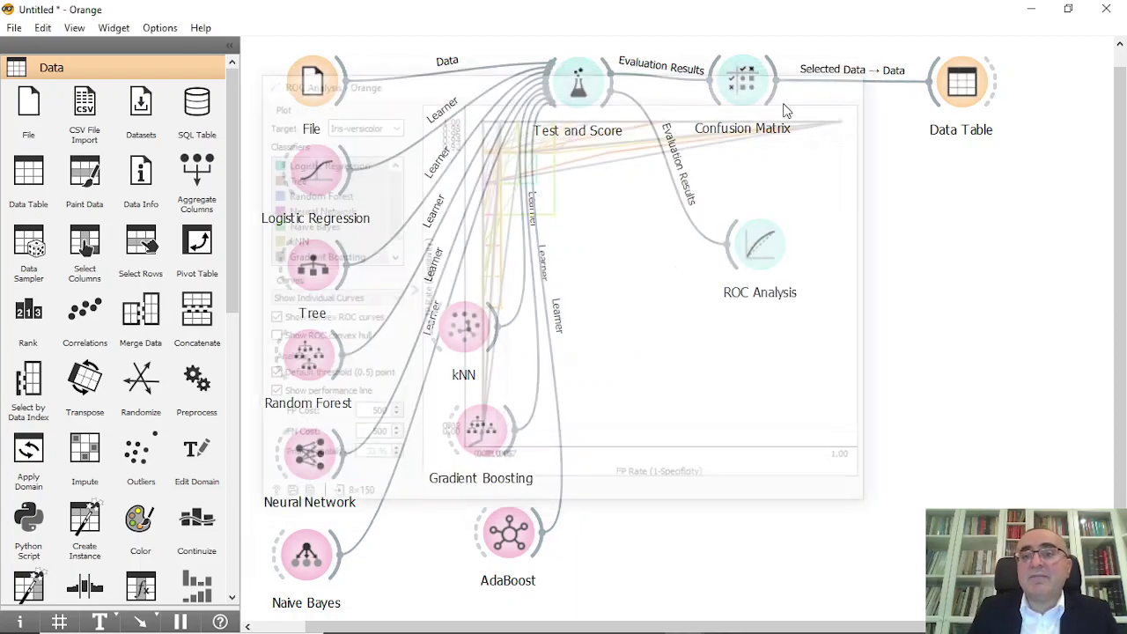
Move the Confusion Matrix widget slightly toward the Data Table, and open it to view the Tree and Random Forest matrices
left_click_drag(747, 88, 770, 85)
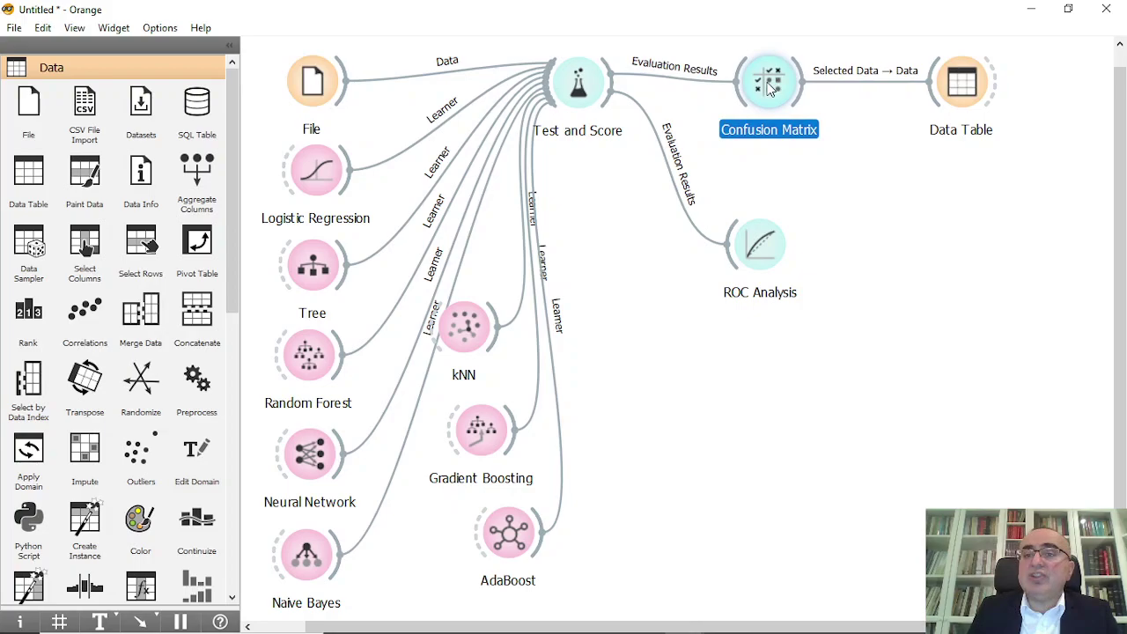
double_click(770, 86)
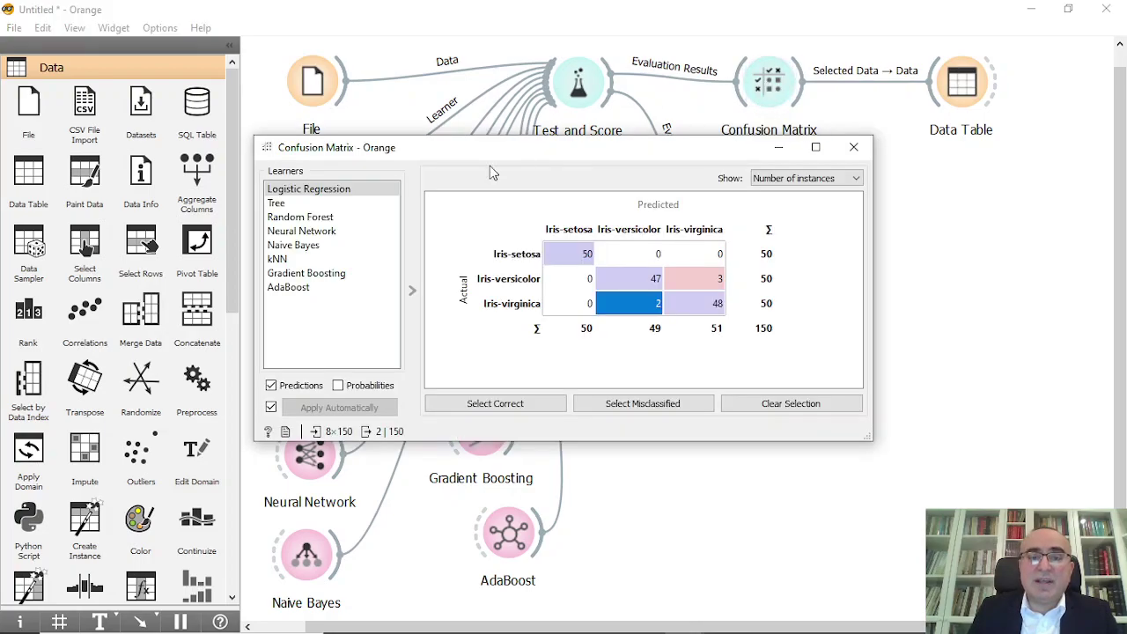
left_click(315, 204)
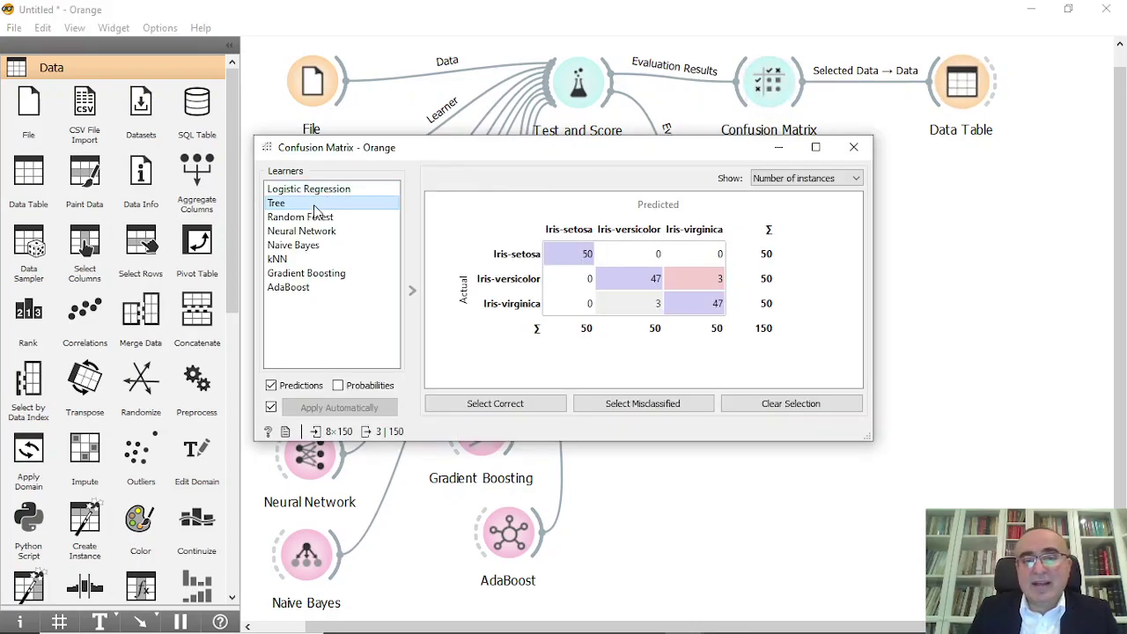
left_click(312, 218)
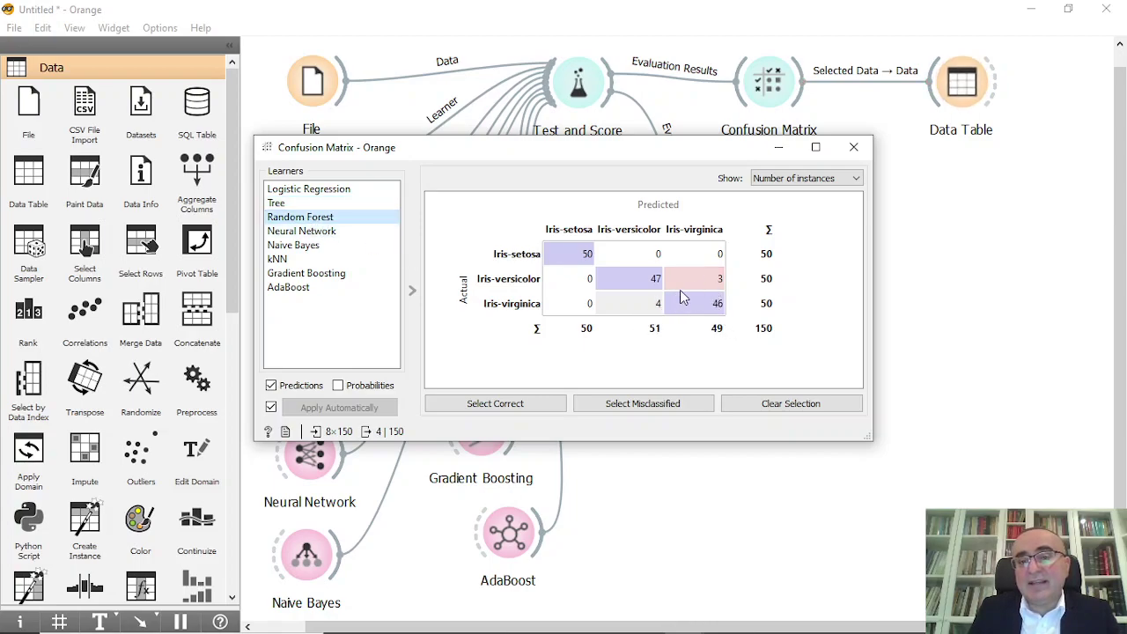
Select the Iris-setosa instances predicted as Iris-versicolor in the Neural Network confusion matrix
left_click(308, 231)
left_click(573, 254)
left_click(659, 253)
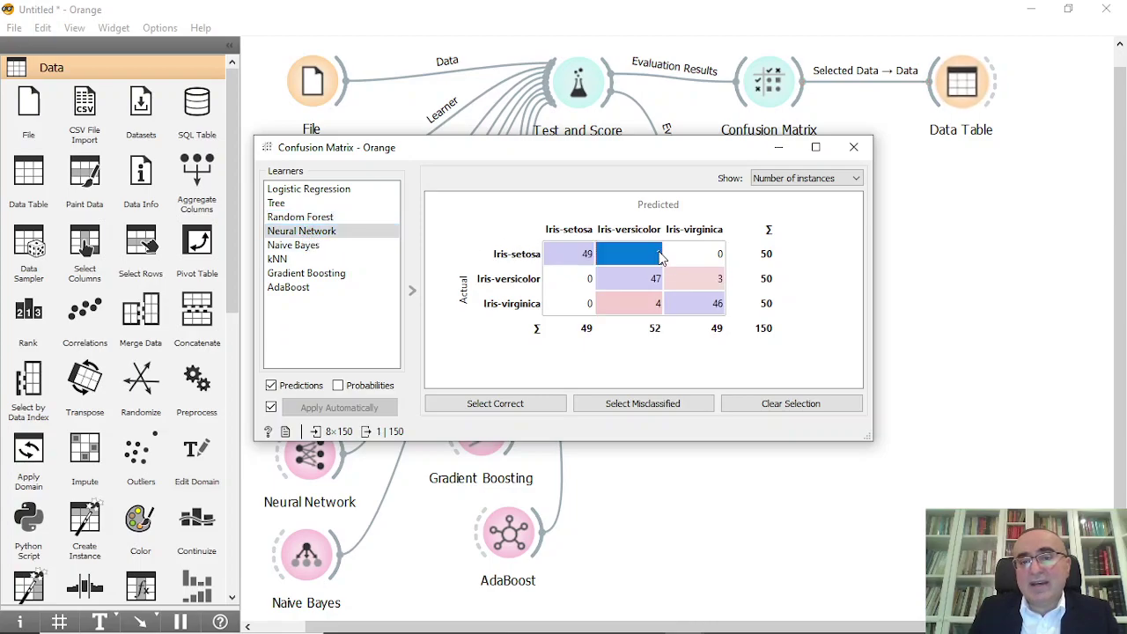
Compare the confusion matrices of Random Forest, Tree, Logistic Regression, Naive Bayes, kNN, Gradient Boosting and AdaBoost
left_click(296, 218)
left_click(290, 203)
left_click(308, 189)
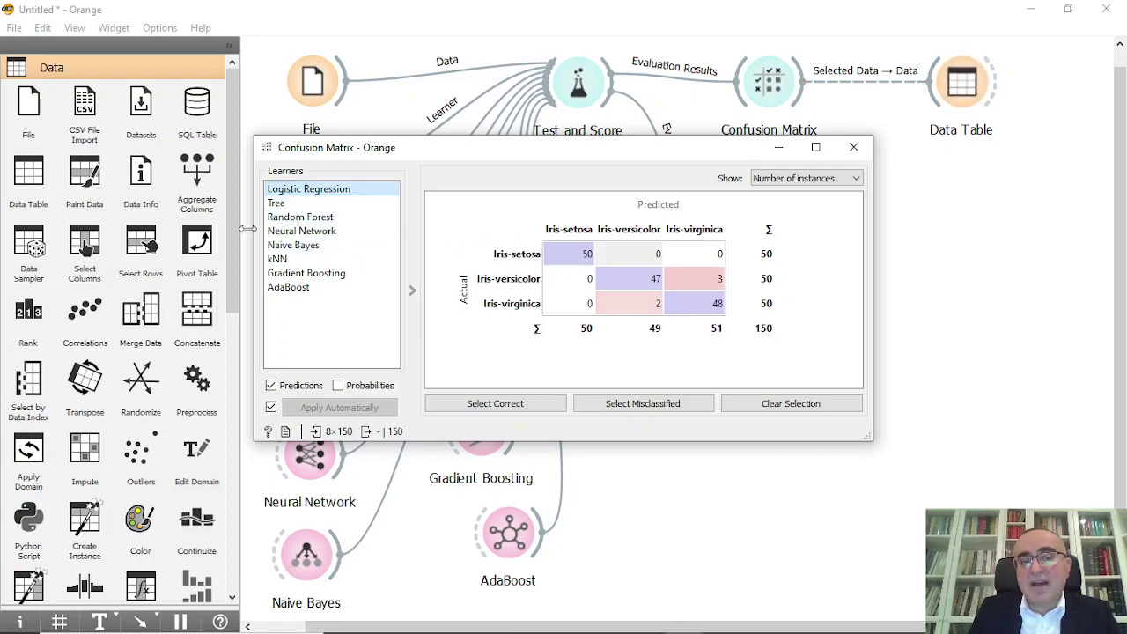
left_click(297, 245)
left_click(298, 259)
left_click(297, 274)
left_click(299, 288)
Return to the Neural Network matrix and inspect its cell for Iris-setosa predicted as Iris-versicolor
left_click(310, 232)
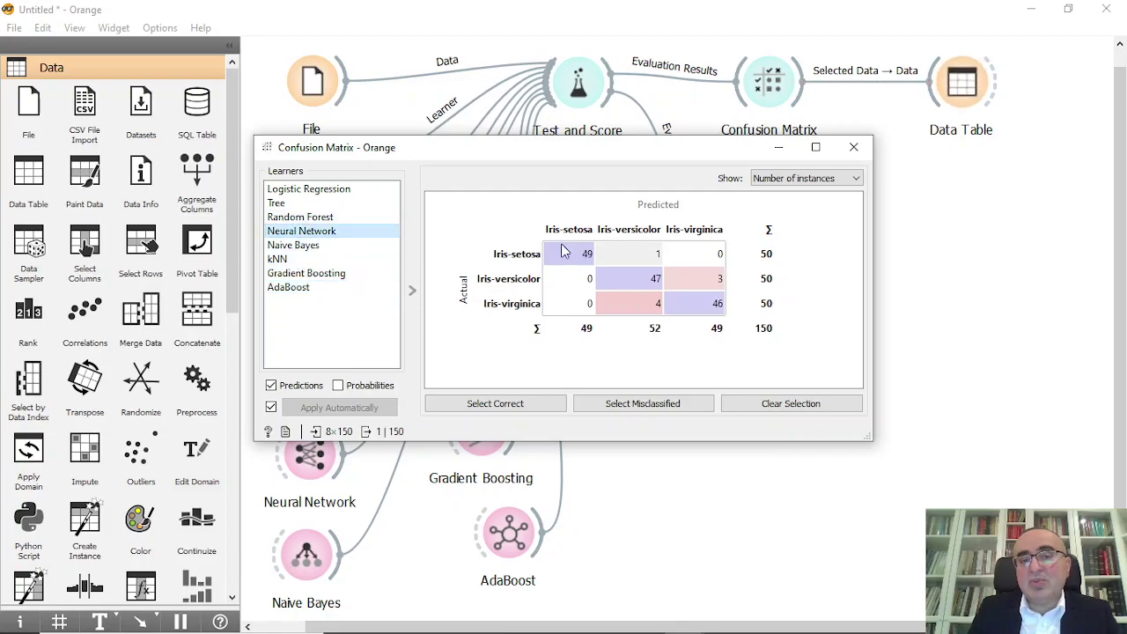
mouse_move(641, 264)
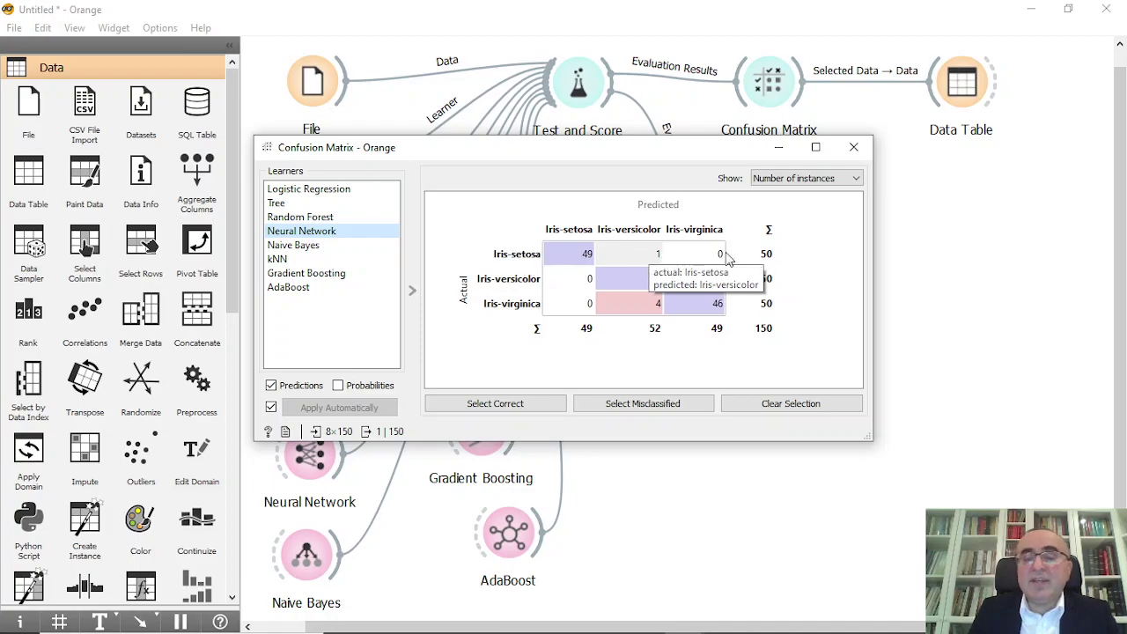
left_click(641, 257)
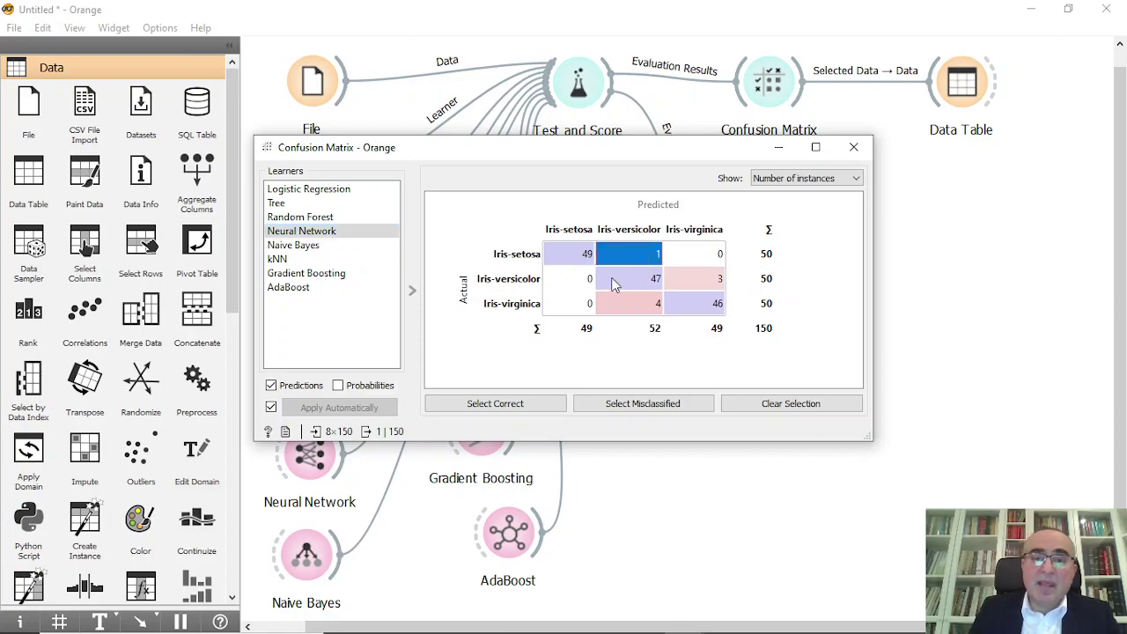
Review the matrices from Gradient Boosting through Neural Network, finish on Logistic Regression's misclassified Iris-virginica cell, and close the Confusion Matrix
left_click(308, 273)
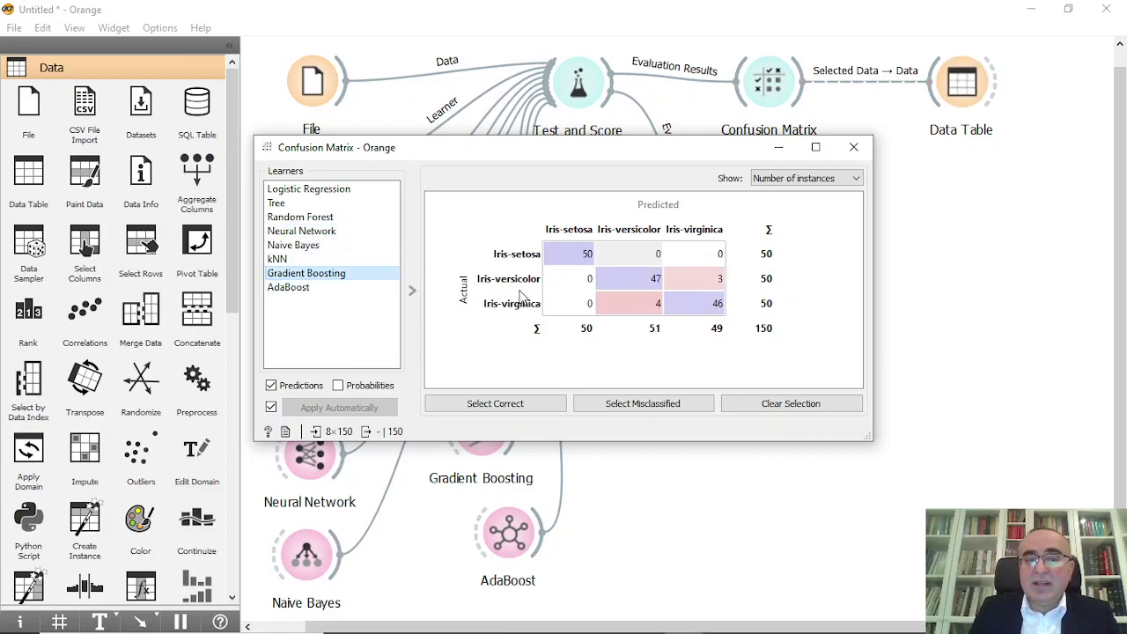
left_click(295, 288)
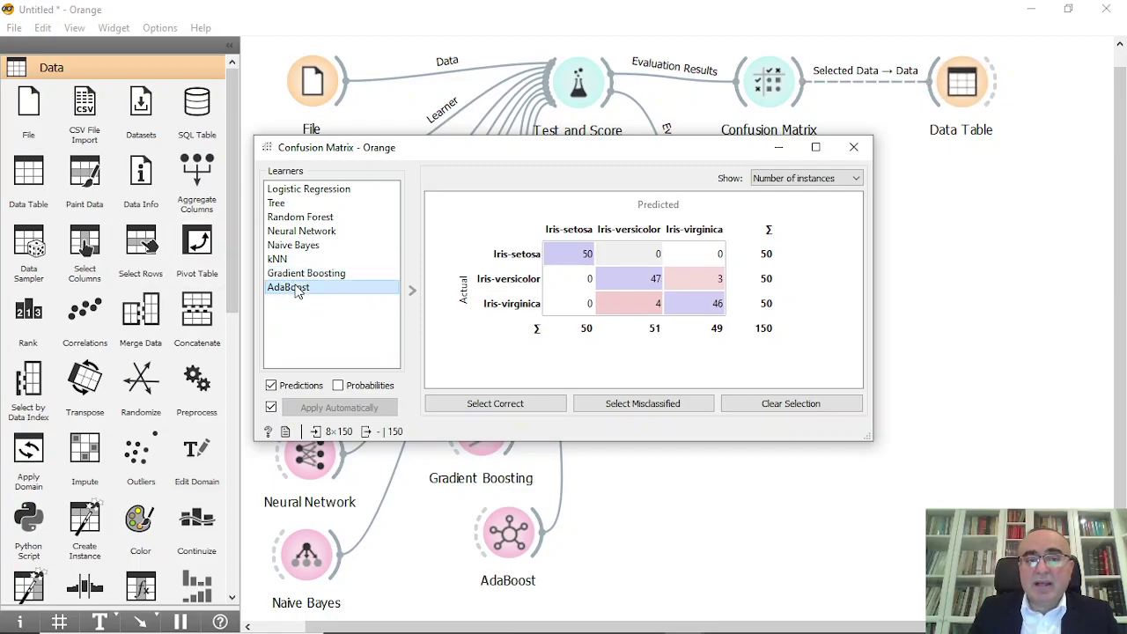
left_click(315, 192)
left_click(315, 203)
left_click(315, 217)
left_click(314, 231)
left_click(317, 189)
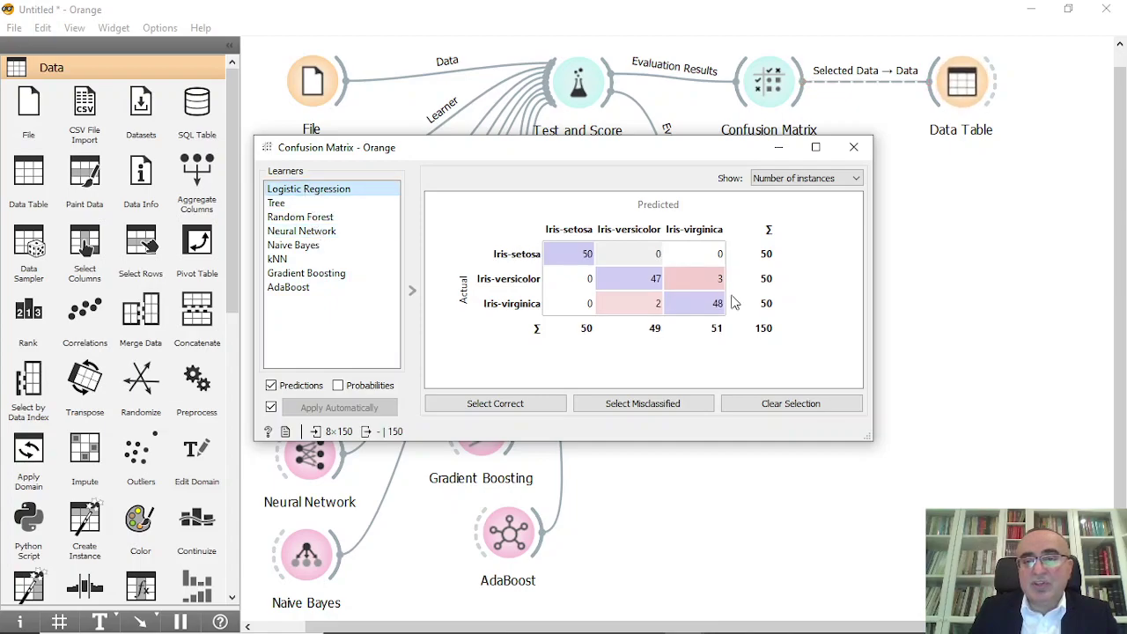
mouse_move(658, 310)
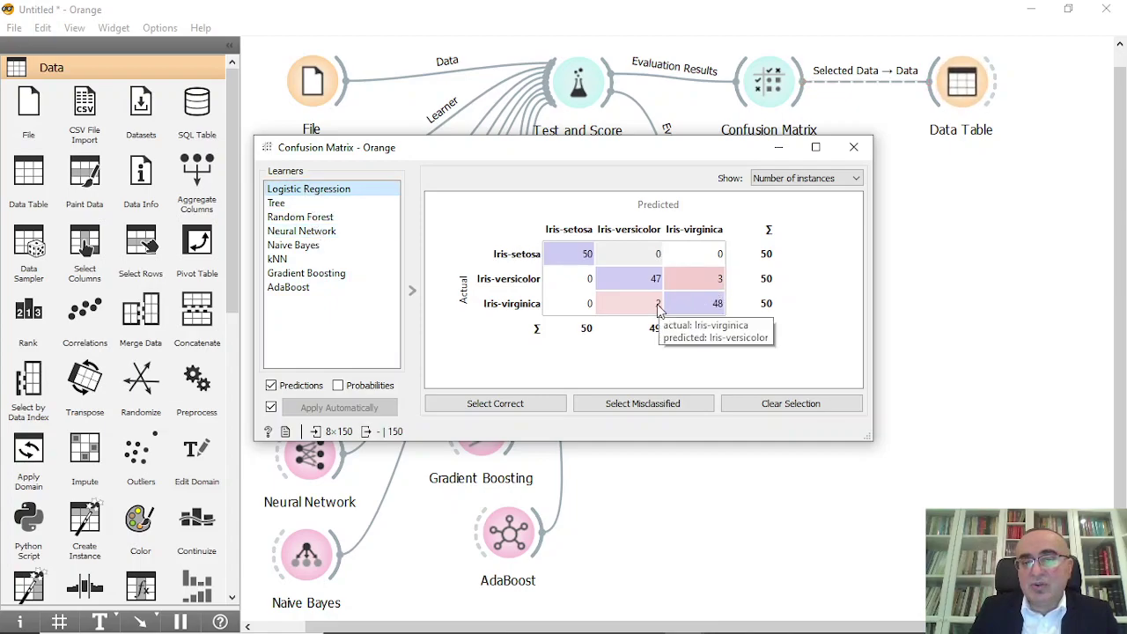
left_click(853, 147)
Shift the kNN widget slightly toward Test and Score, and review the iris.tab columns in the File widget
left_click_drag(473, 343, 491, 342)
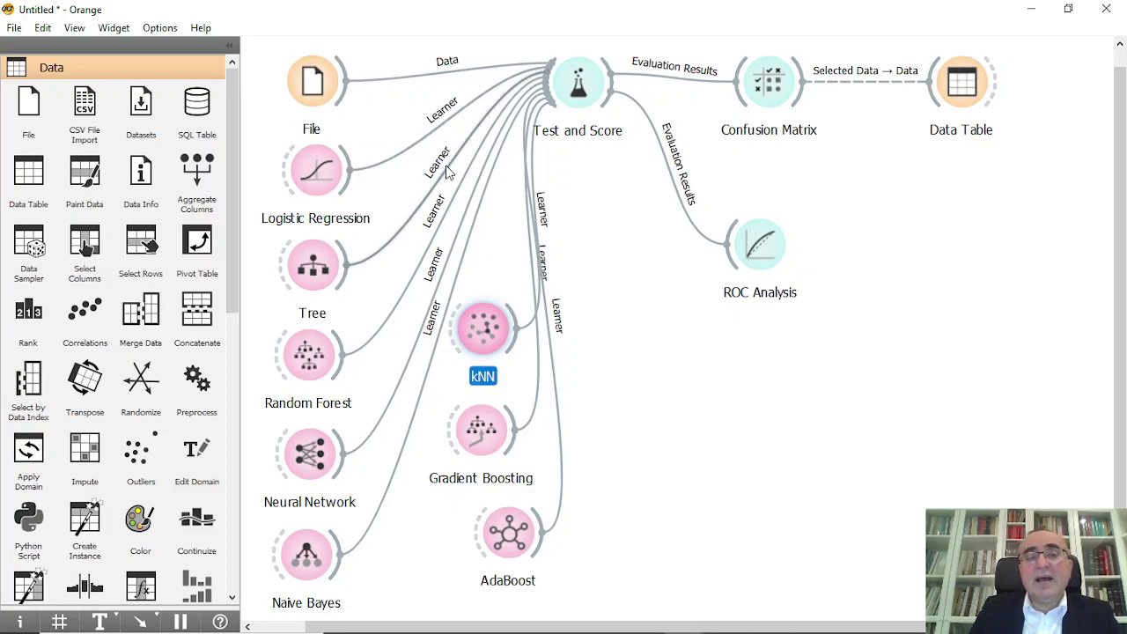
double_click(309, 83)
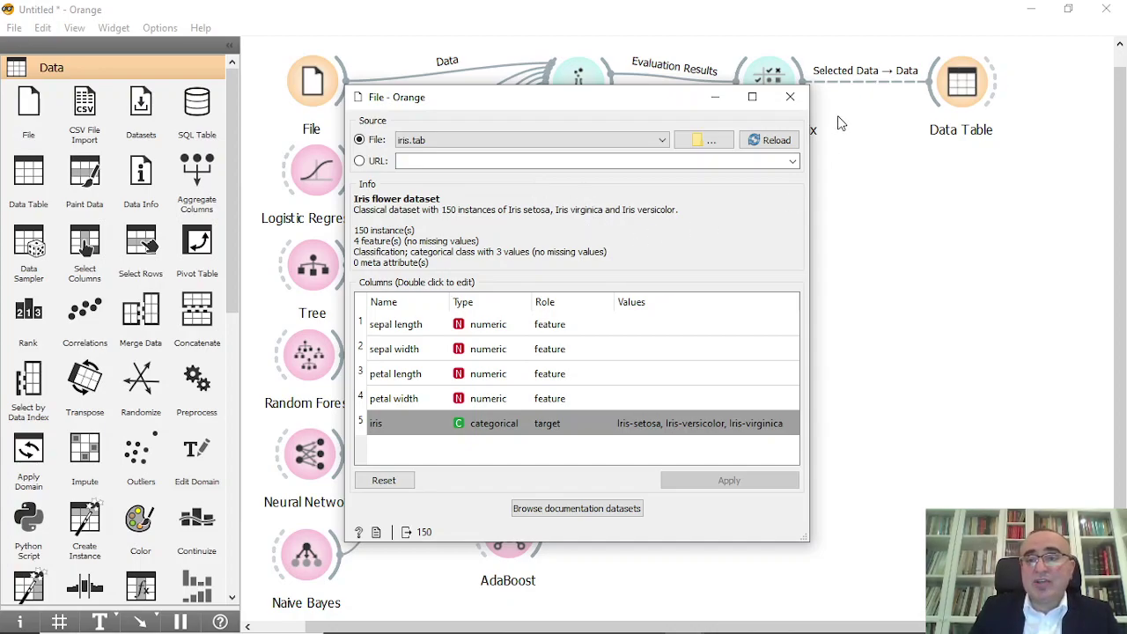
left_click(789, 97)
Switch to the PowerPoint presentation and show the closing Thank You slide
mouse_move(836, 627)
left_click(765, 619)
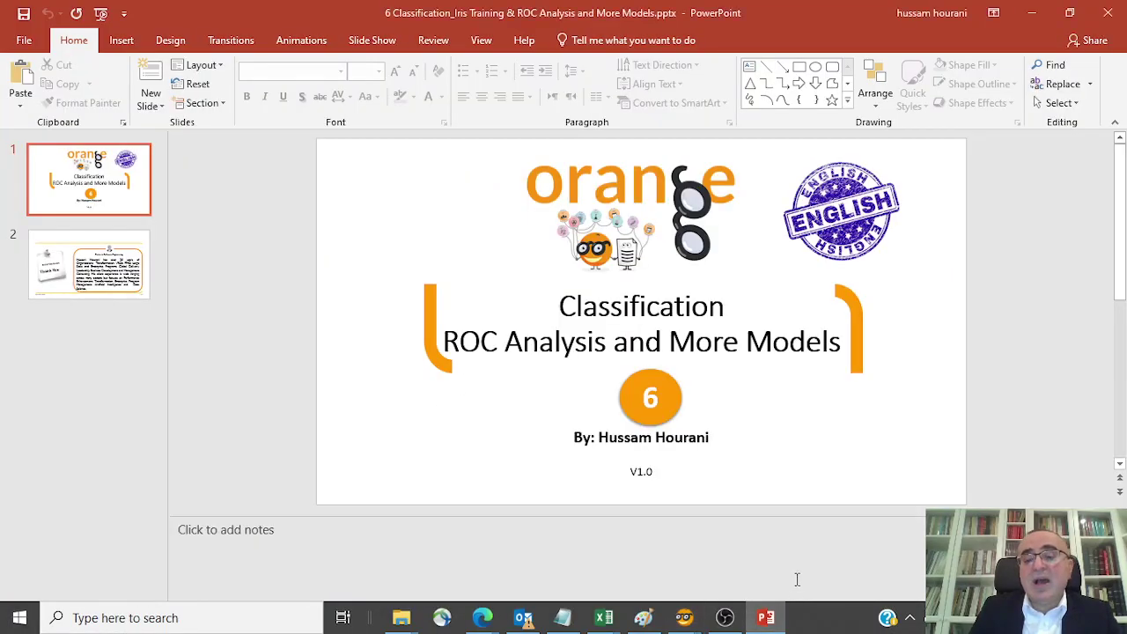
left_click(141, 284)
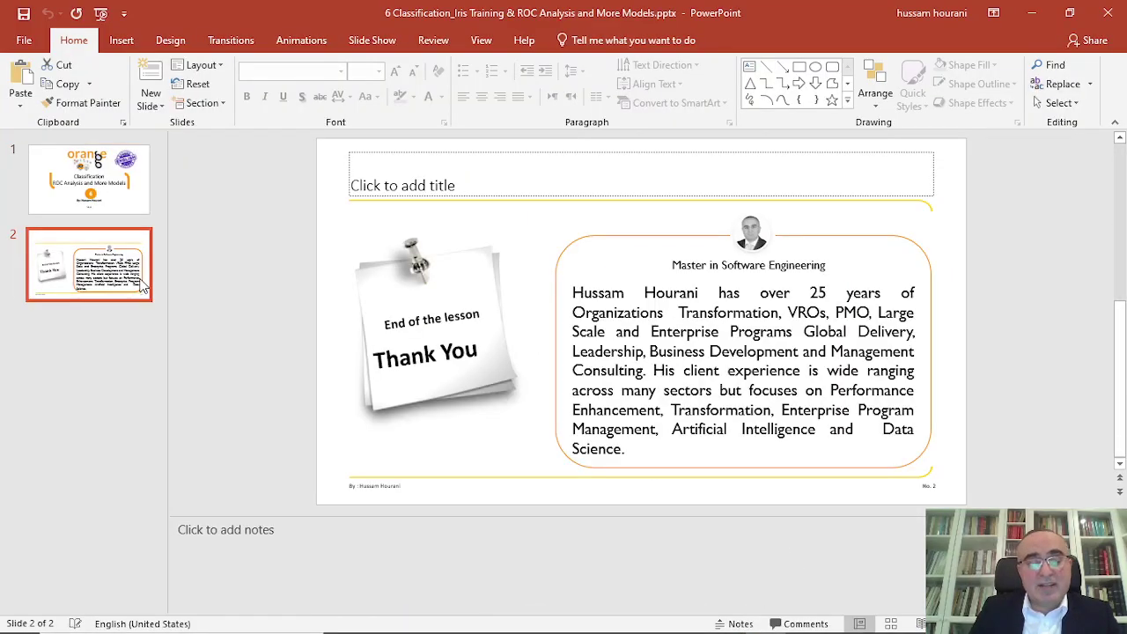